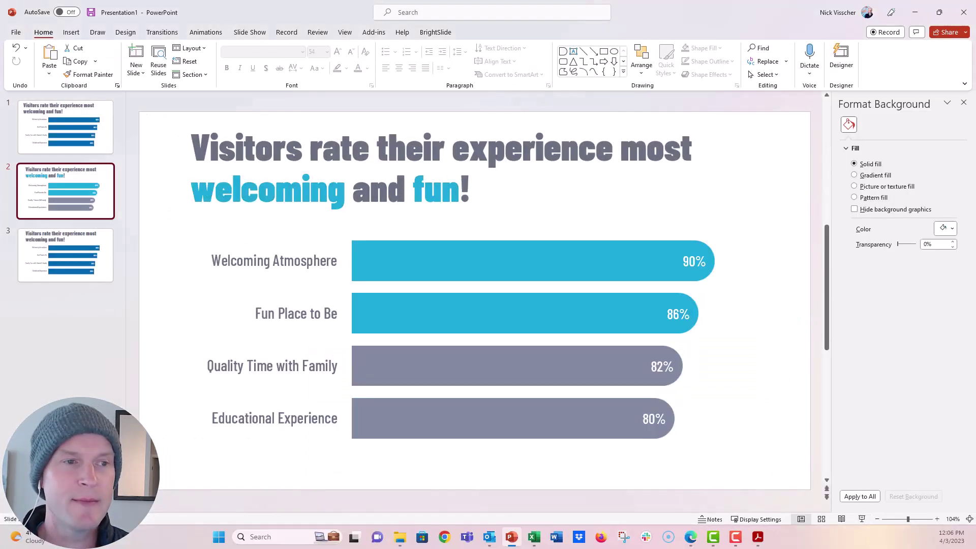
- Go to slide 3 and select the whole chart area of its blue bar chart
left_click(98, 257)
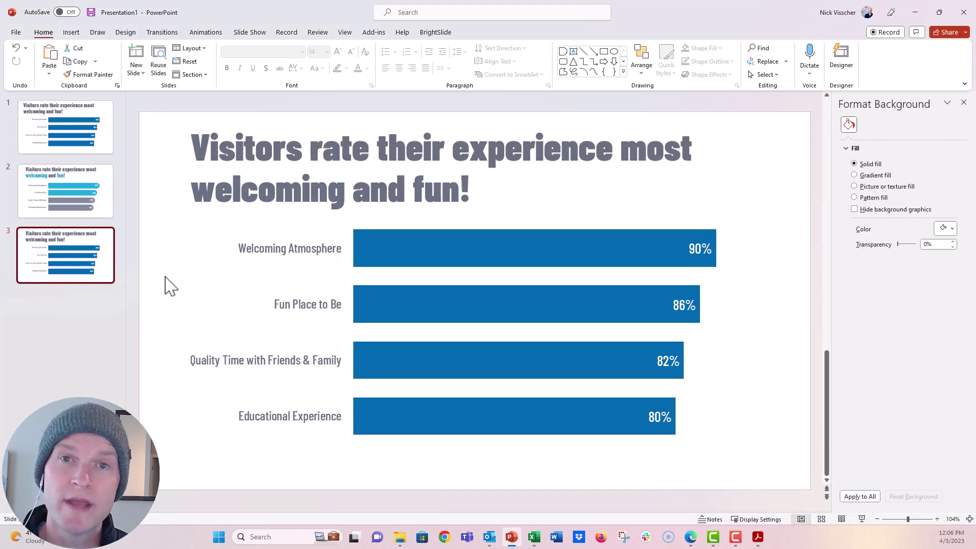
left_click(336, 302)
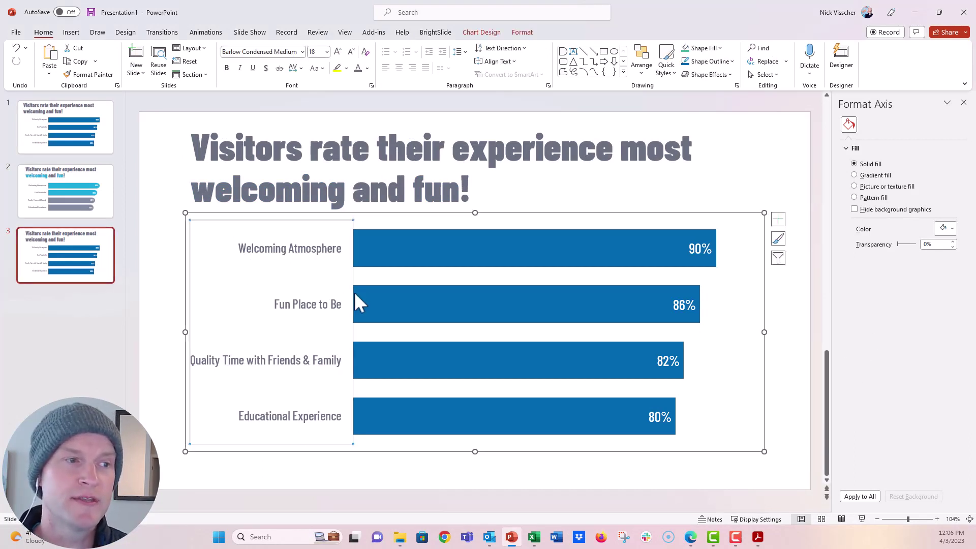
left_click(357, 216)
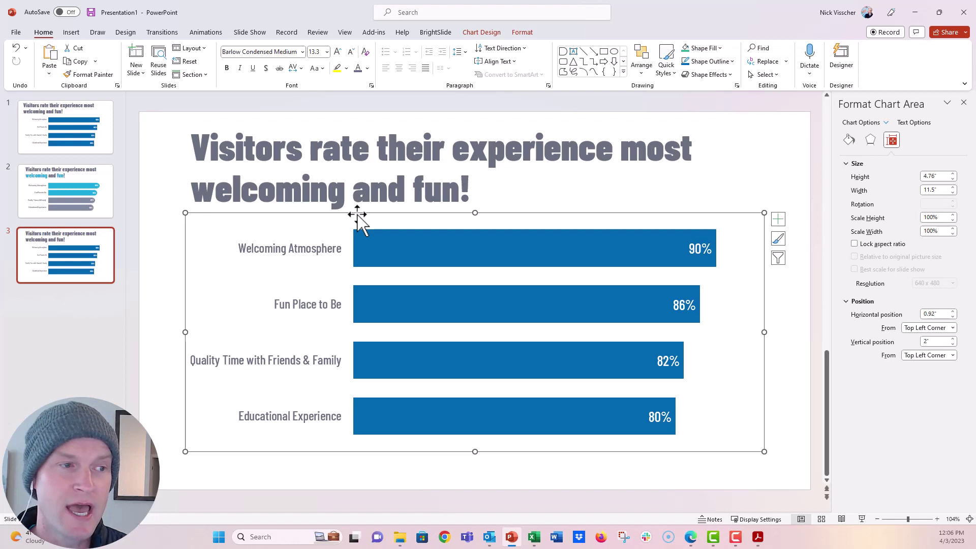
mouse_move(362, 223)
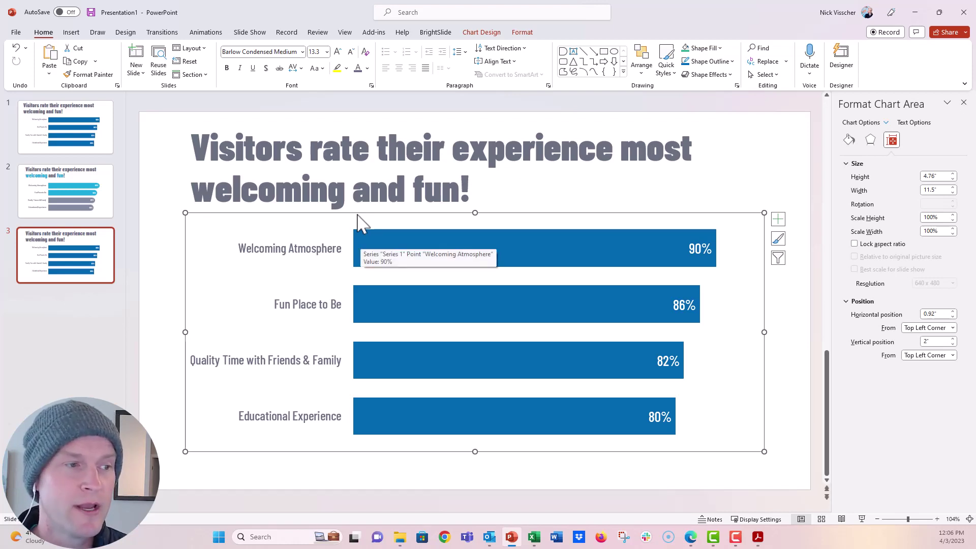
- Open the bar chart's data sheet, enlarge its window and widen column A
right_click(364, 244)
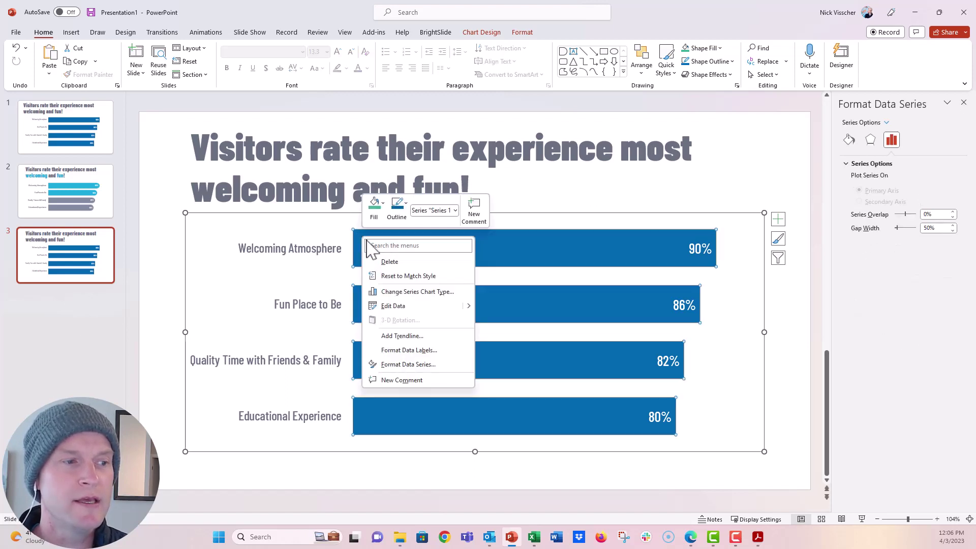
left_click(456, 306)
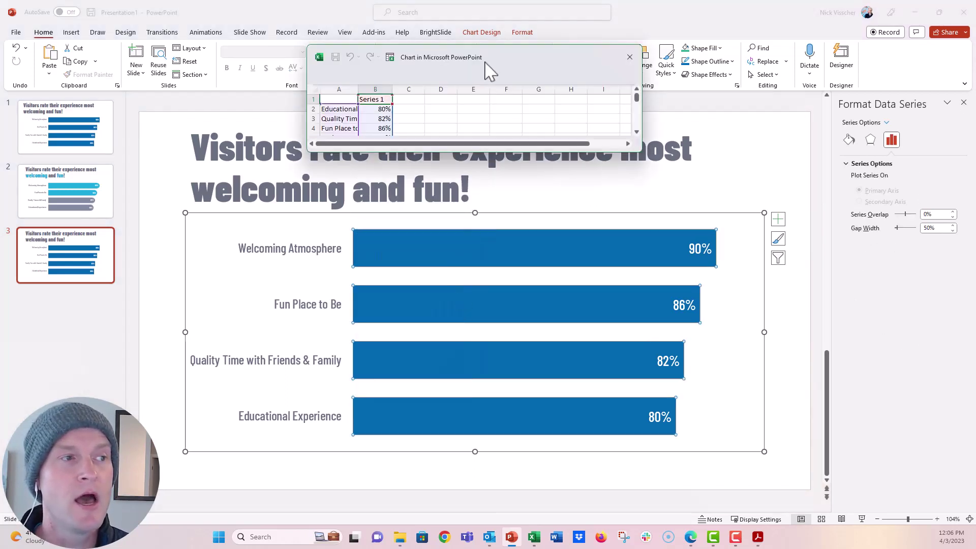
left_click_drag(489, 69, 282, 69)
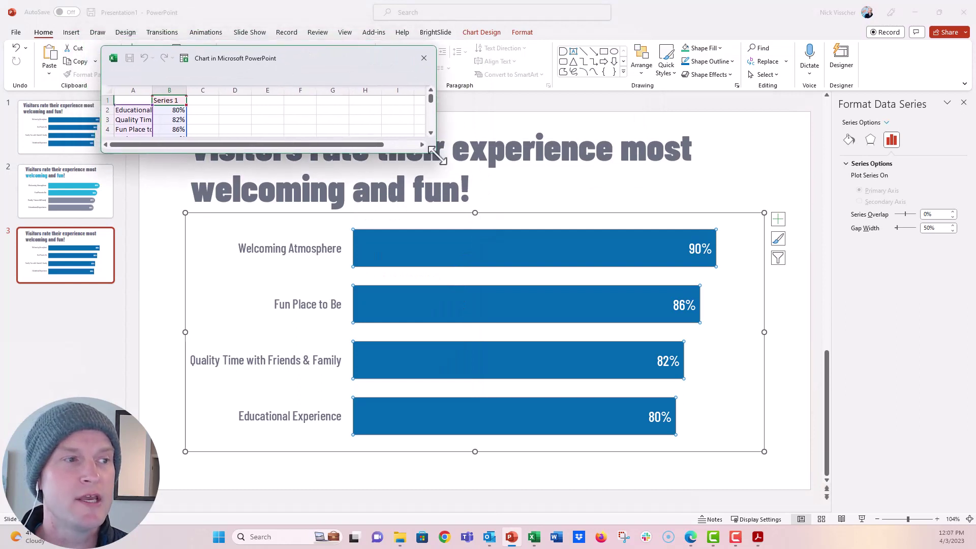
left_click_drag(439, 156, 580, 333)
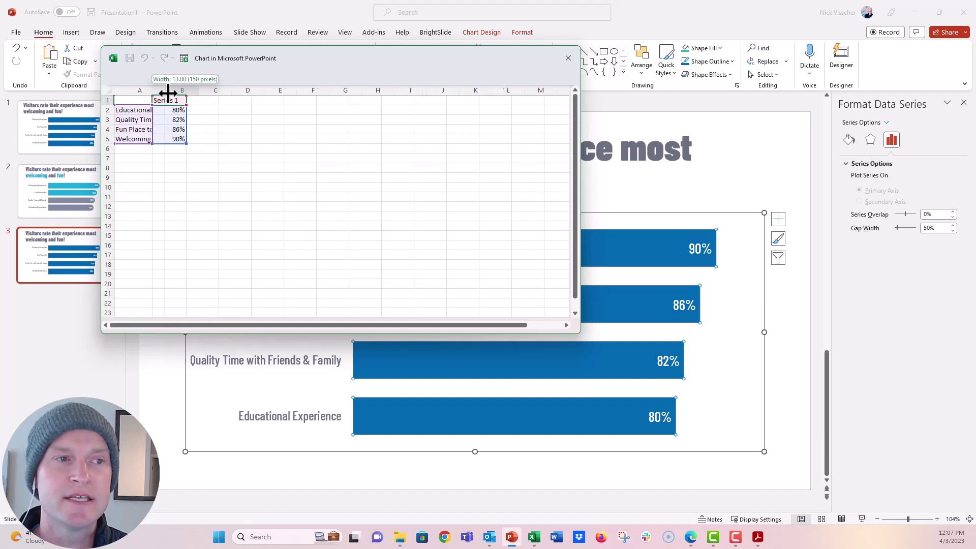
left_click_drag(158, 92, 181, 92)
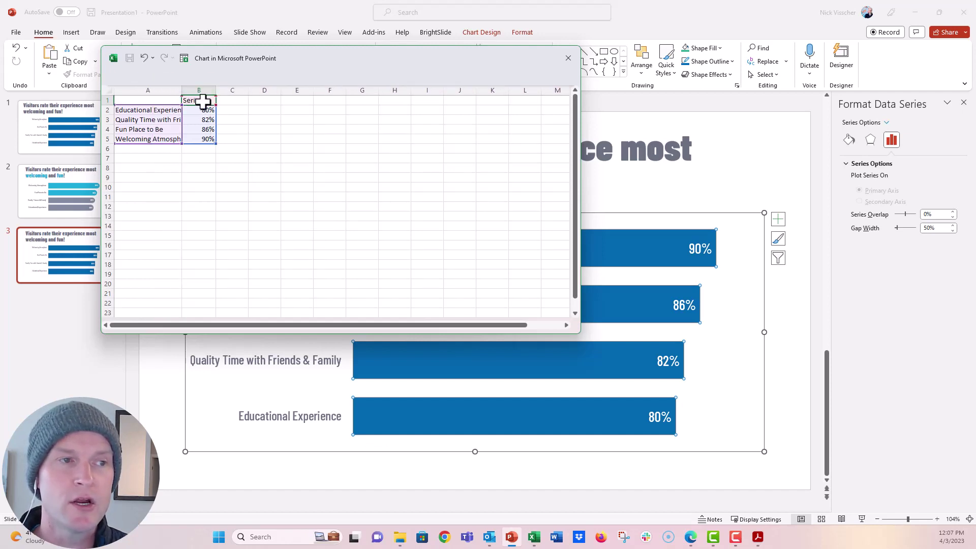
type("DATA")
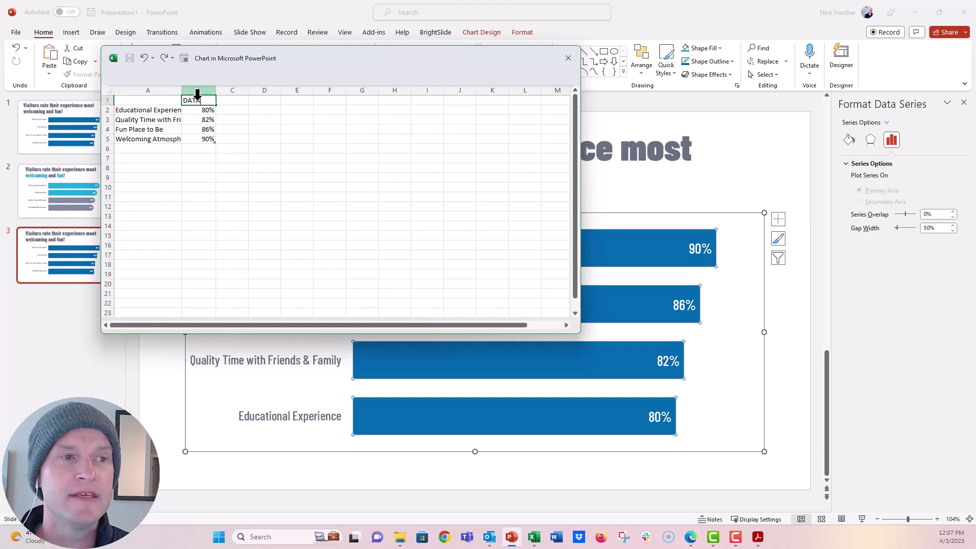
left_click(174, 91)
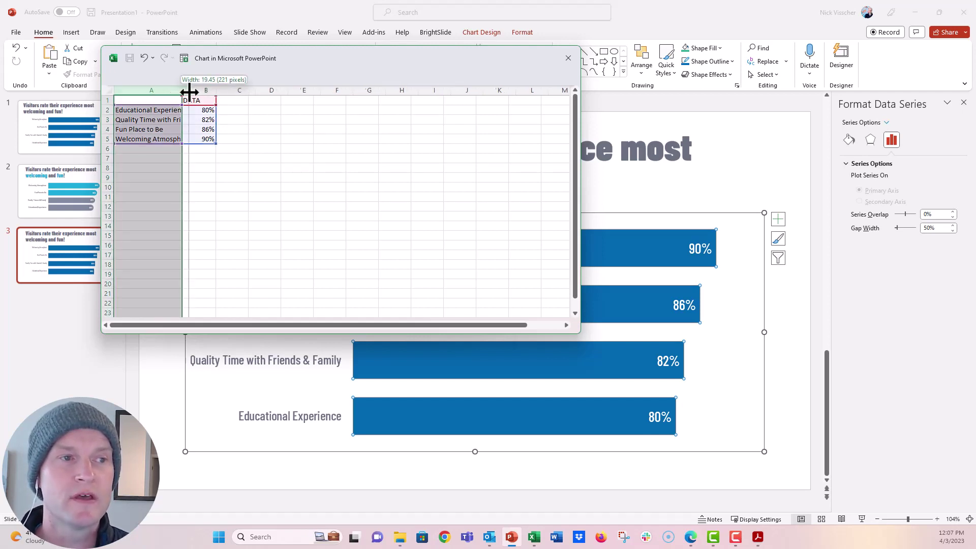
left_click_drag(180, 89, 203, 91)
left_click(171, 169)
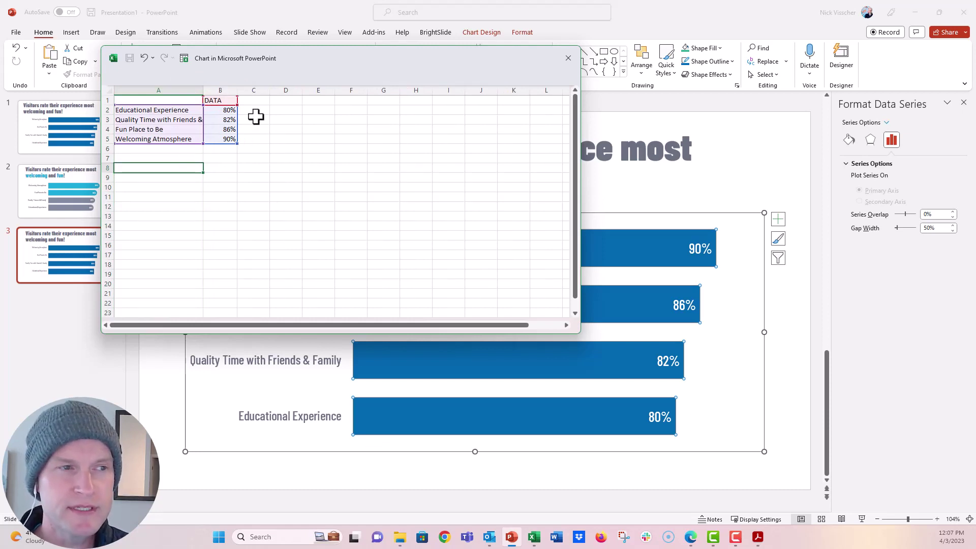
- Add a SPACER column in D with 10% in cells D2 through D5
left_click(285, 99)
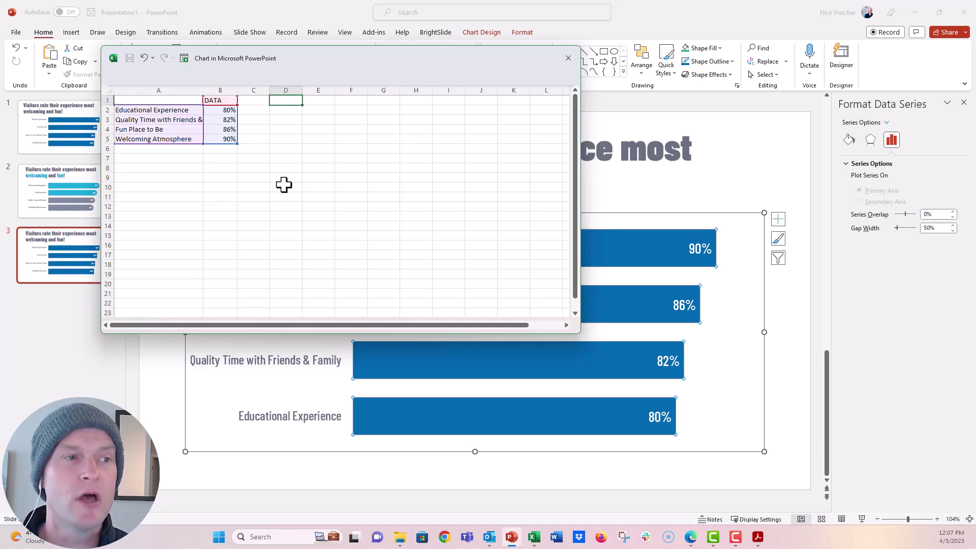
type("sS")
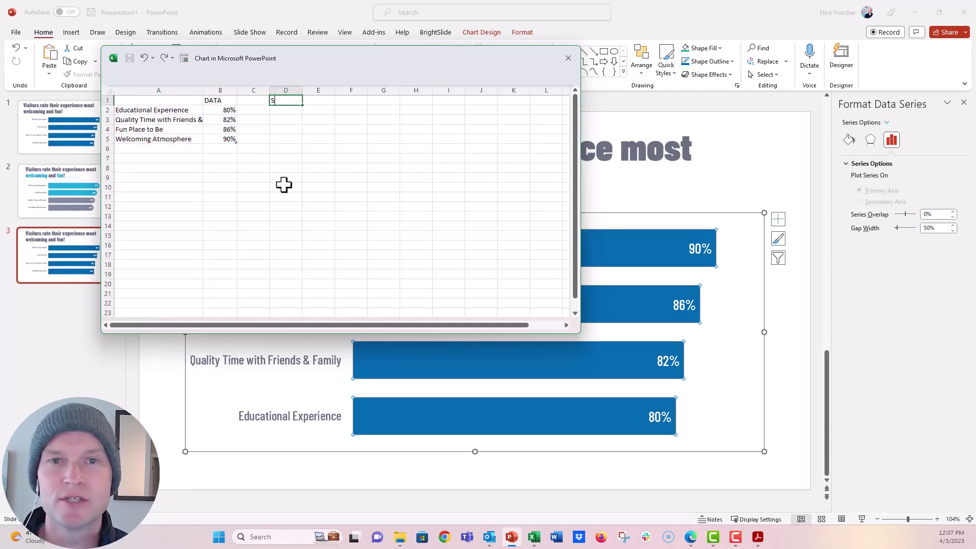
type("PACER")
key("Return")
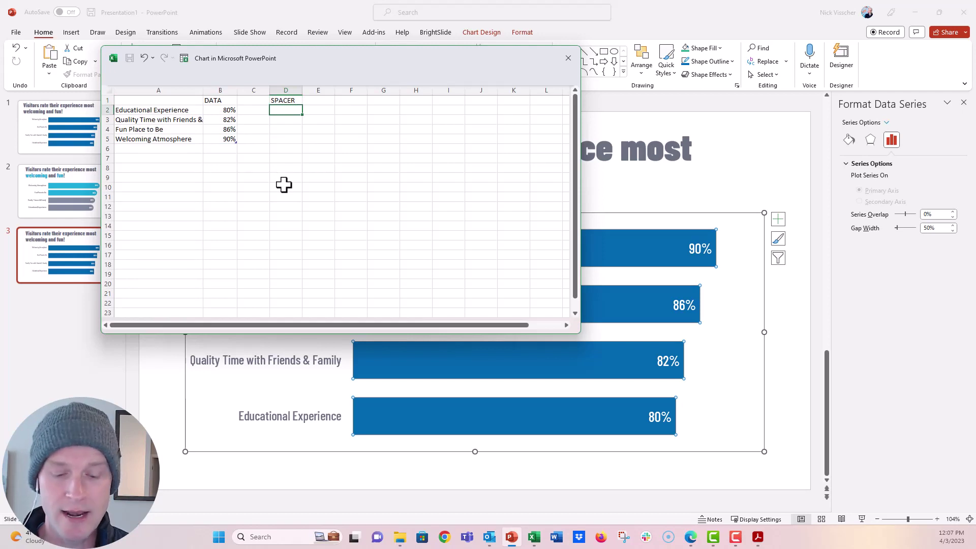
type("10%")
key("Return")
type("10")
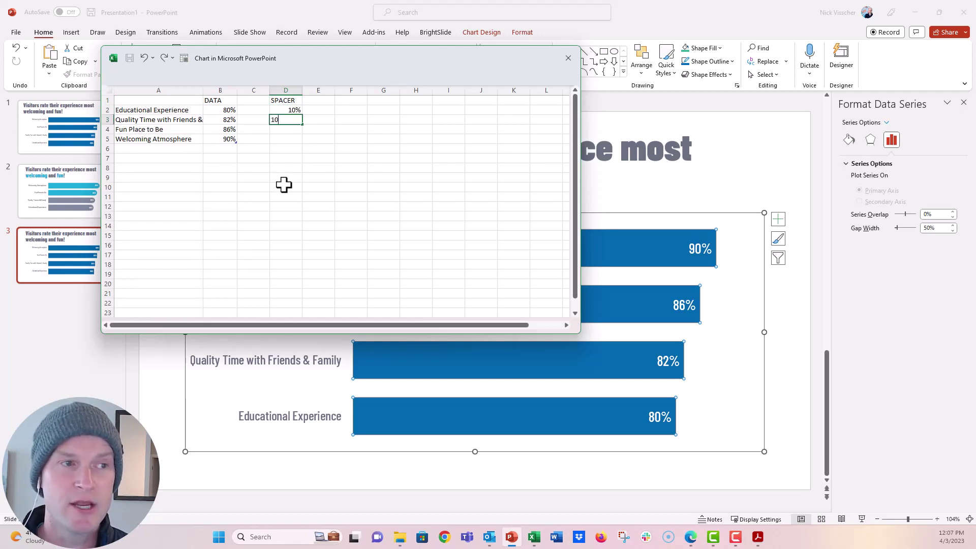
type("%")
key("Return")
type("10%")
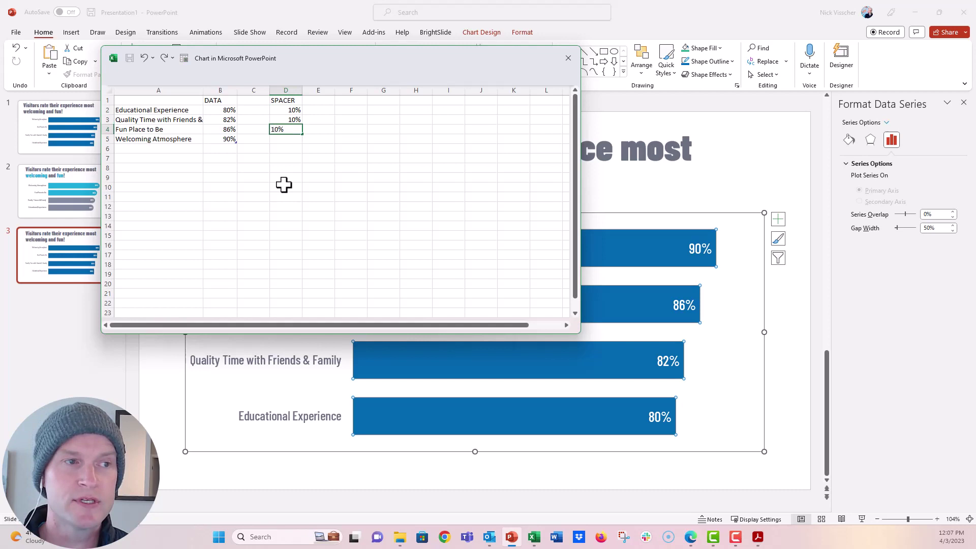
key("Return")
type("10%")
key("Return")
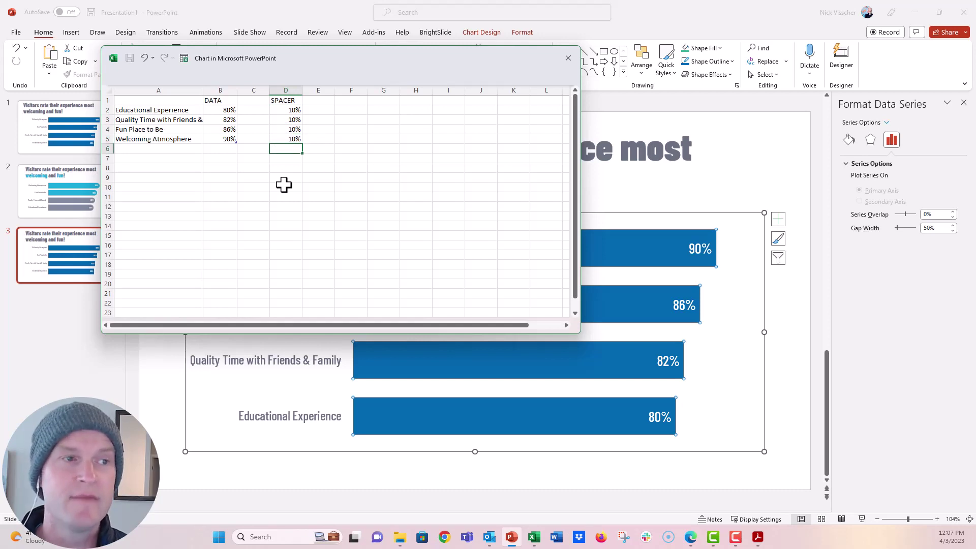
- Add a Transform column in C whose formula references the DATA values
left_click(251, 103)
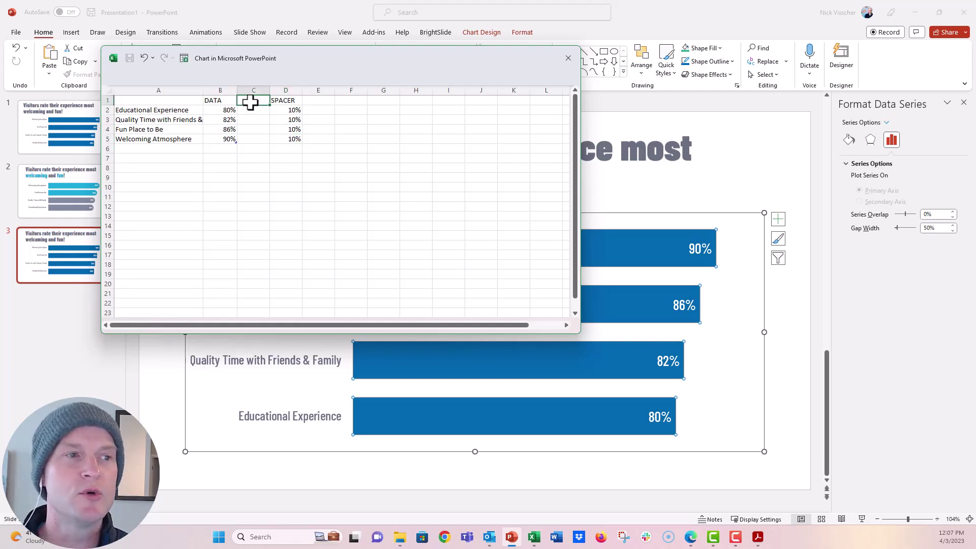
type("T1")
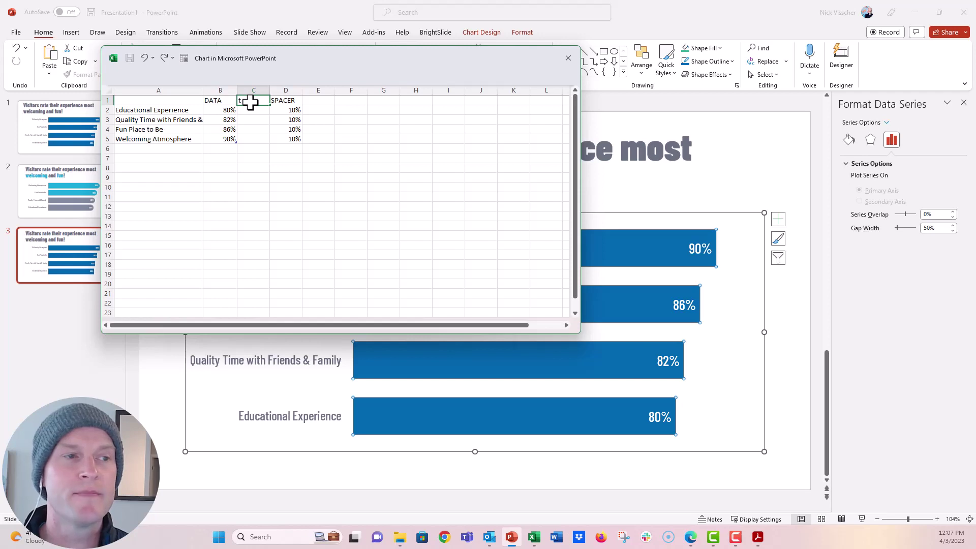
type("1")
type("T")
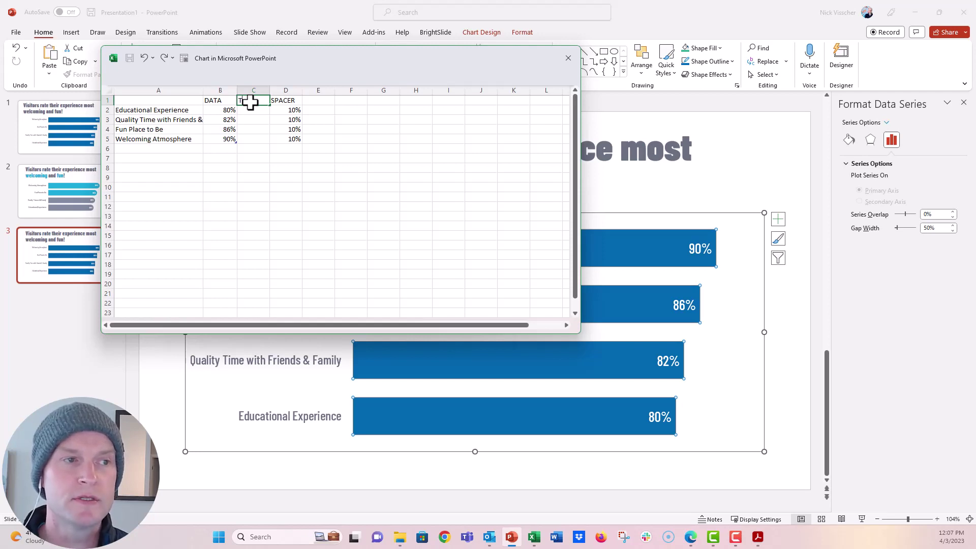
type("ransform")
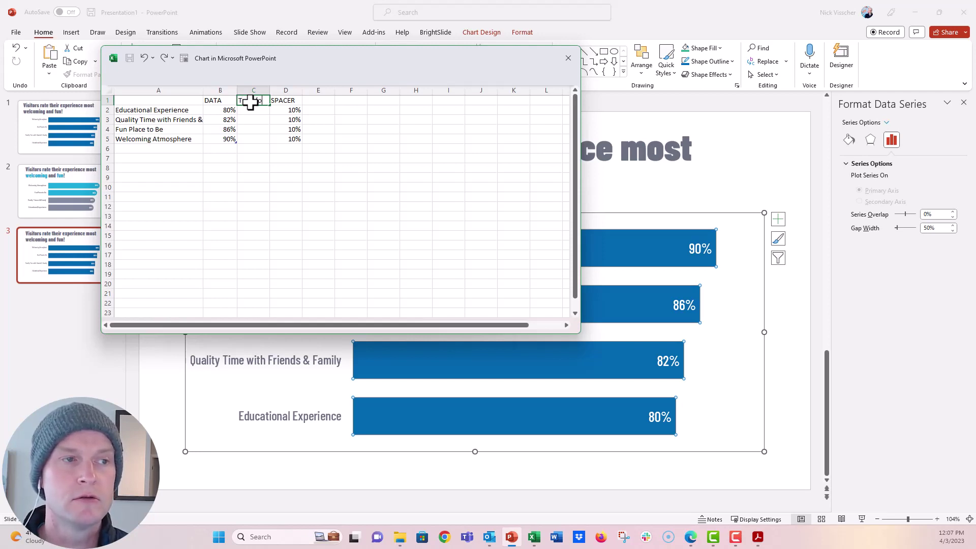
key("Return")
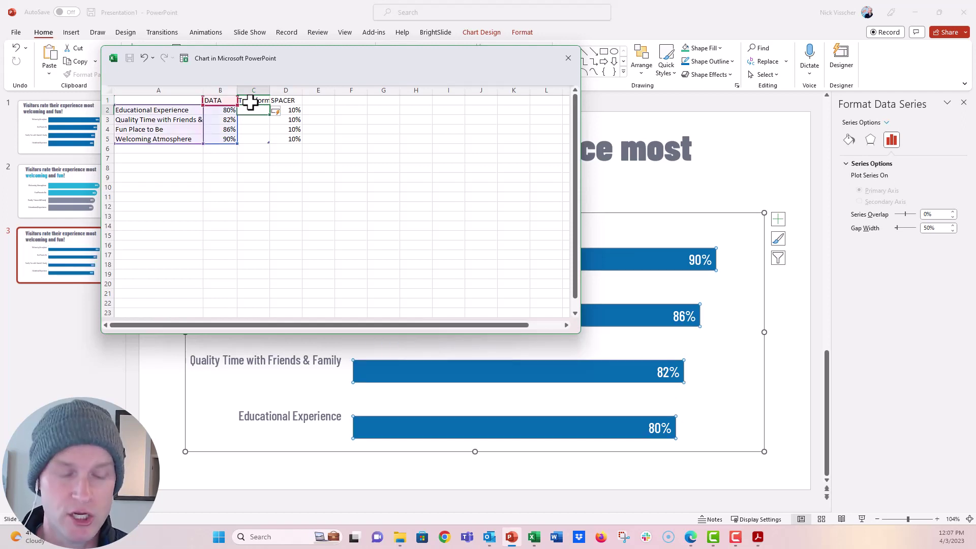
type("=")
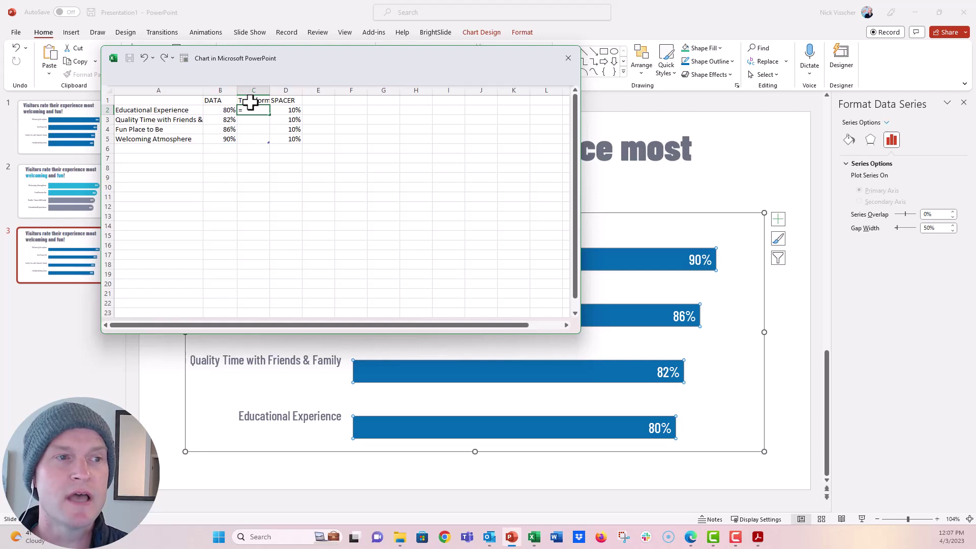
left_click(211, 111)
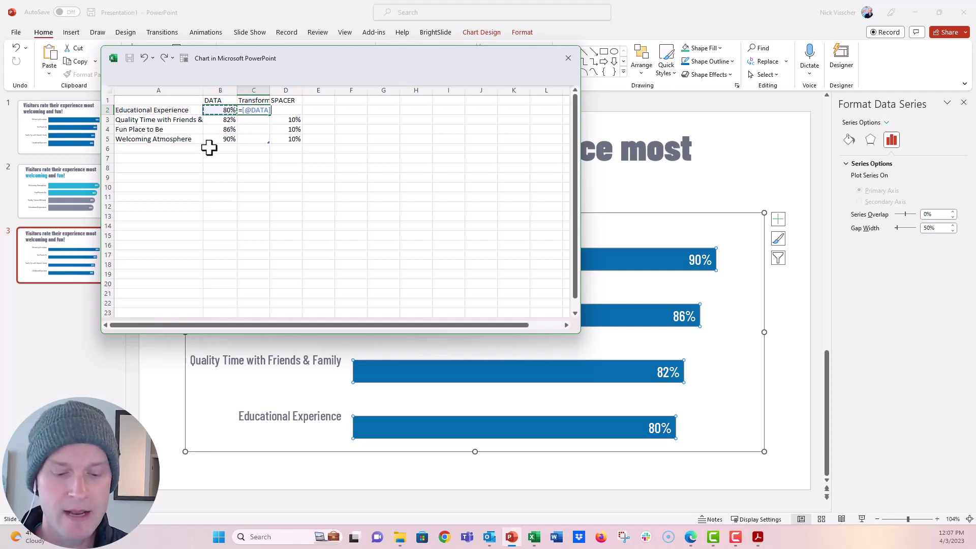
type("-D2")
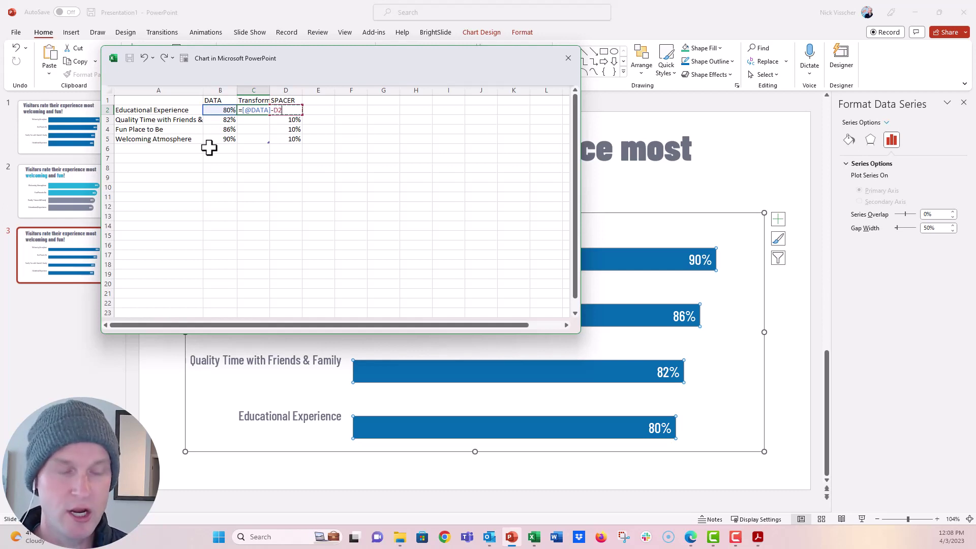
key("Return")
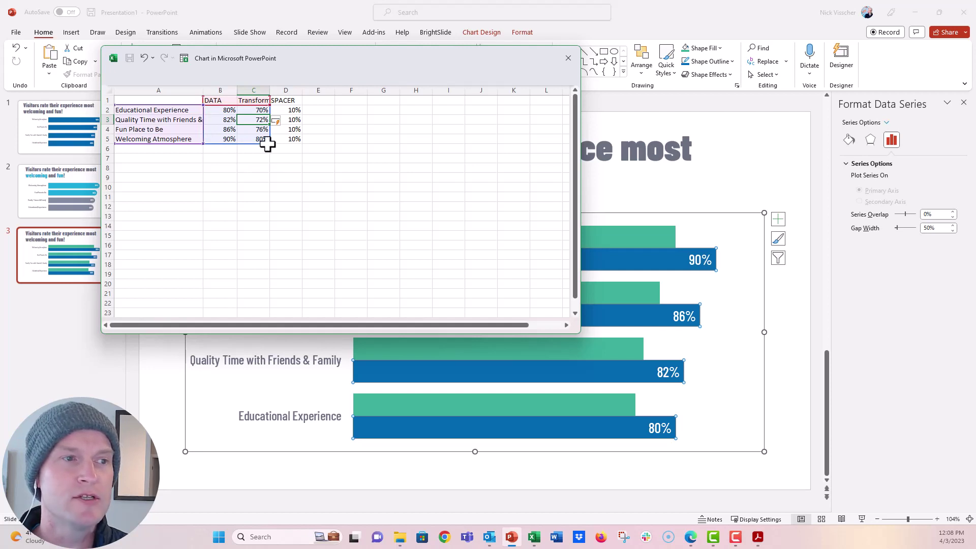
- Extend the chart data range to include SPACER, then shrink the data window
left_click_drag(270, 142, 294, 145)
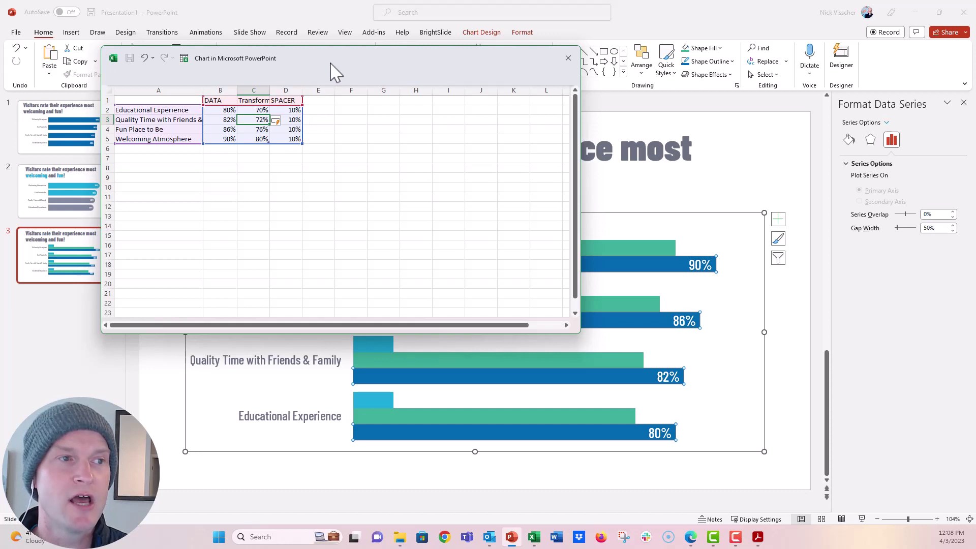
left_click_drag(330, 73, 293, 56)
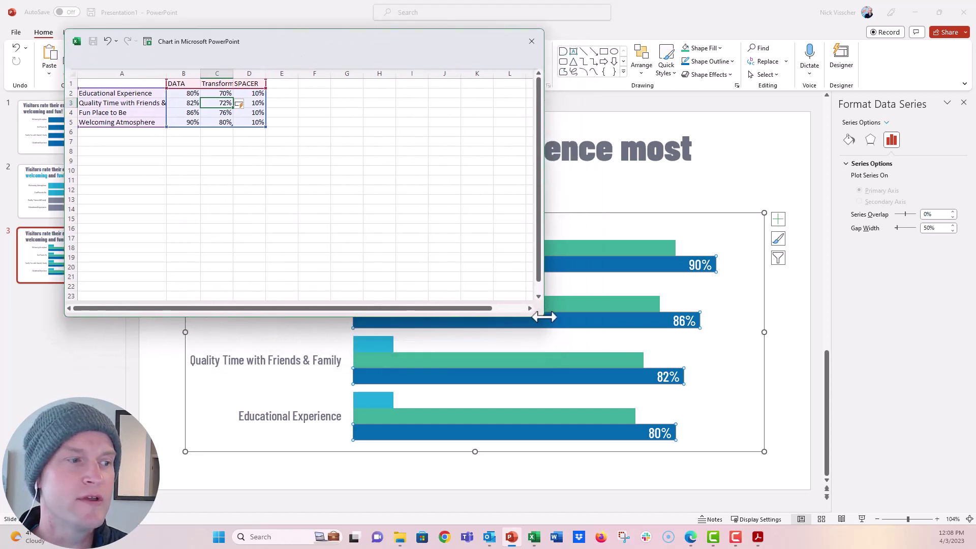
mouse_move(540, 313)
left_mouse_down()
mouse_move(369, 243)
mouse_move(311, 207)
left_mouse_up()
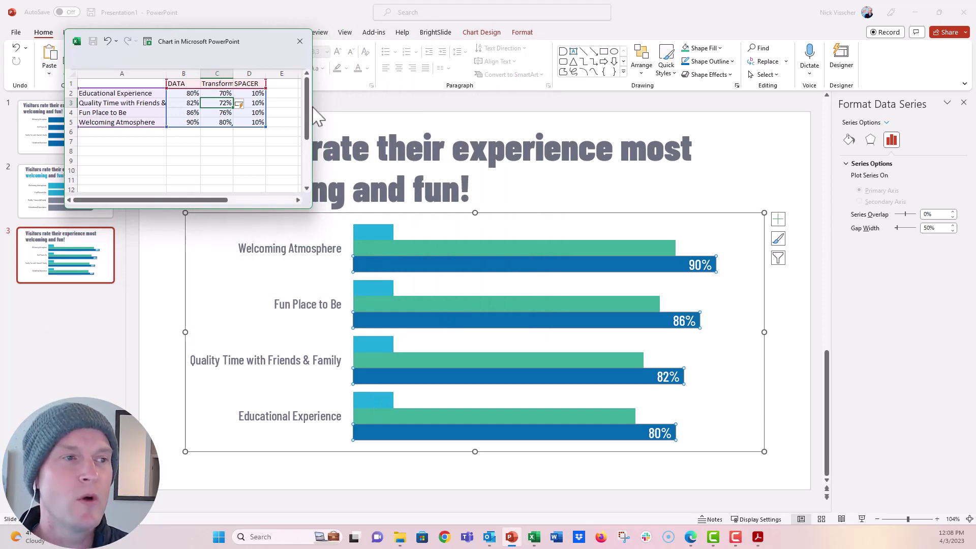
- Close the data sheet and change the chart type to Stacked Bar
left_click(299, 41)
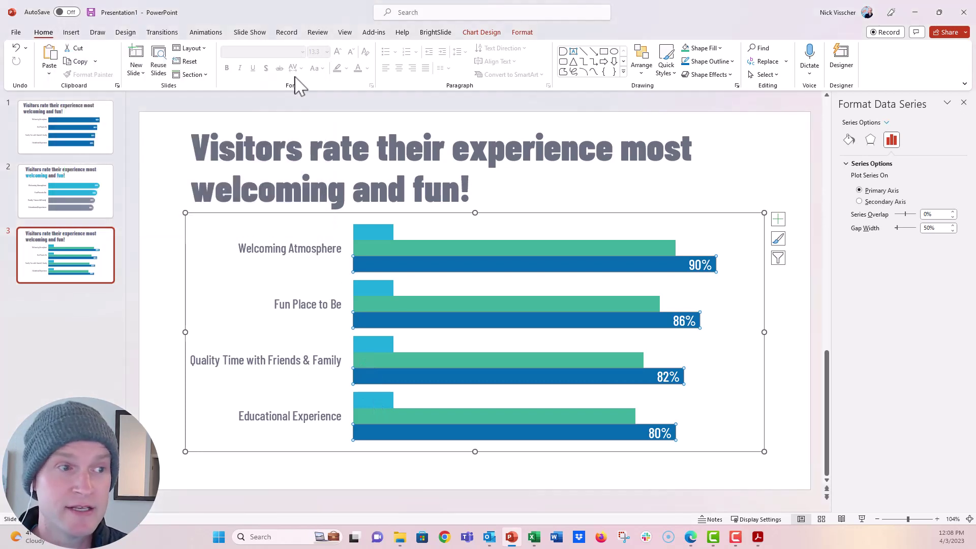
left_click(276, 217)
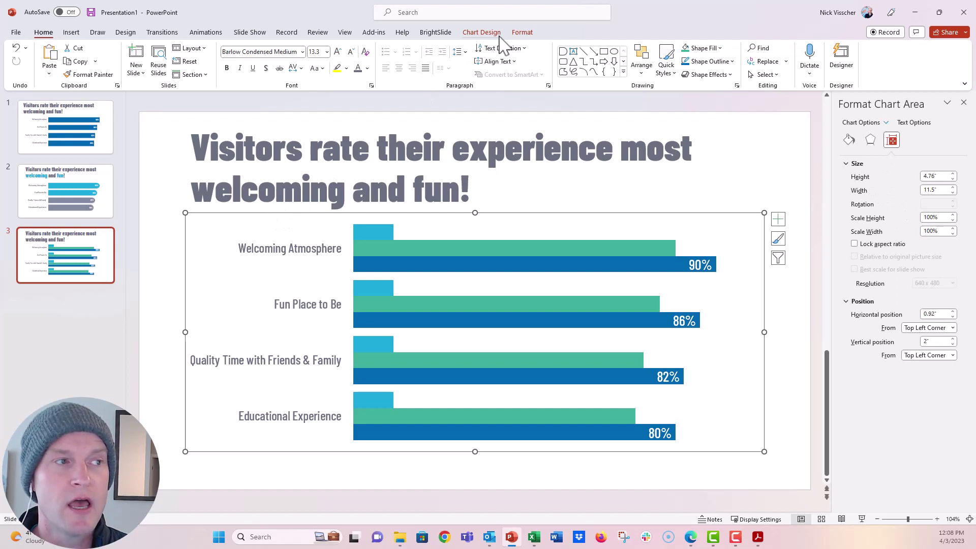
left_click(482, 32)
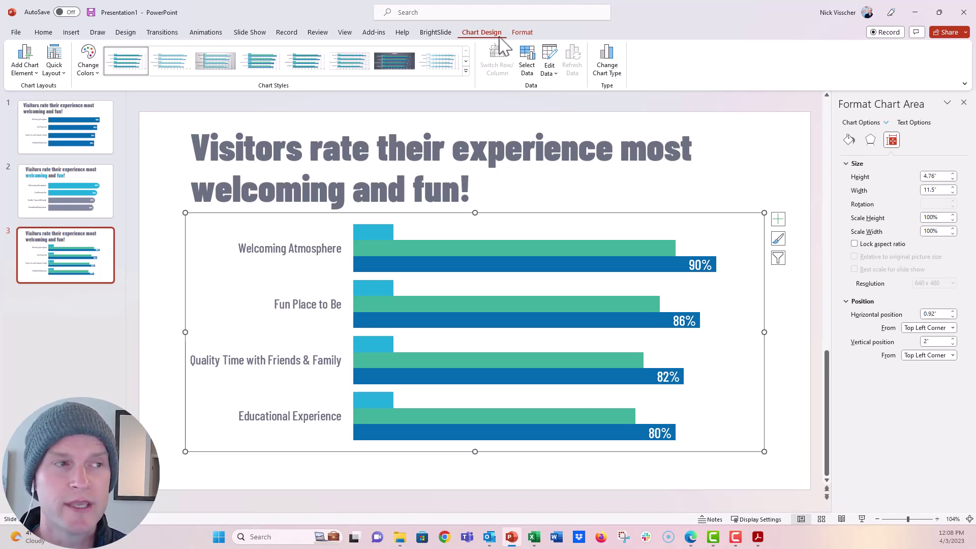
left_click(620, 78)
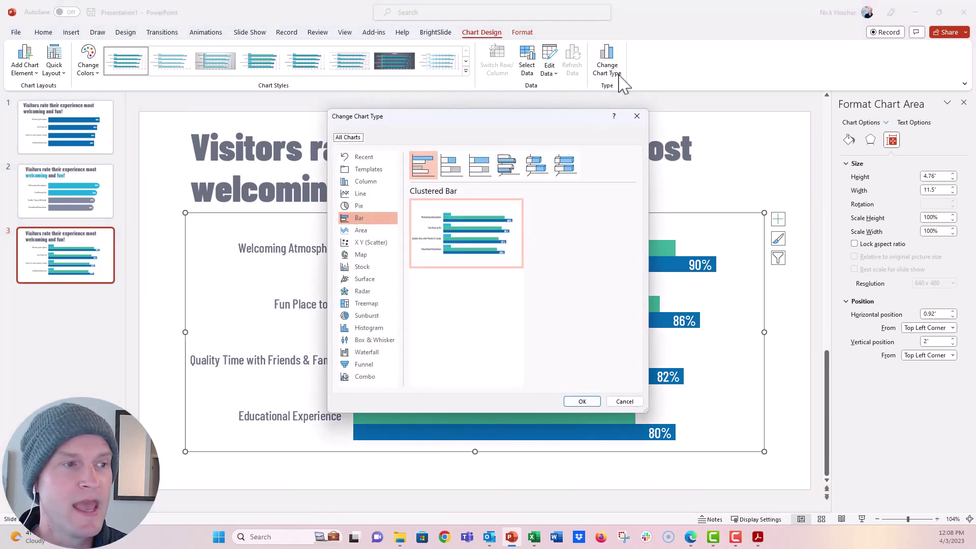
mouse_move(506, 164)
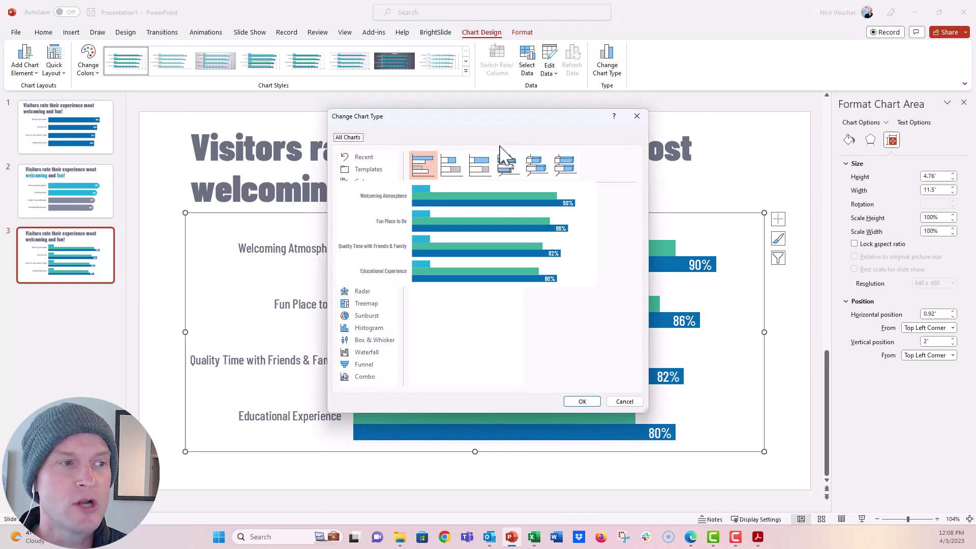
left_click(461, 169)
left_click(577, 403)
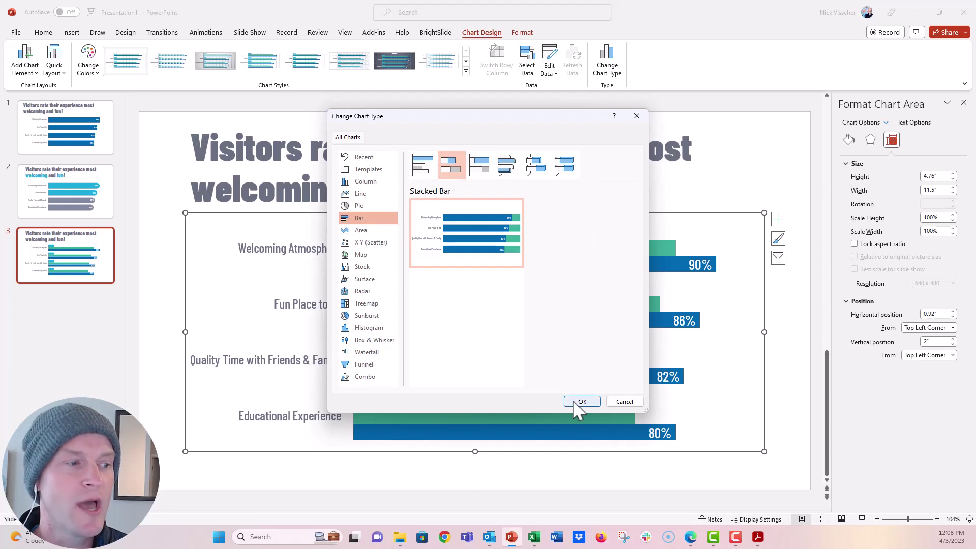
left_click(576, 404)
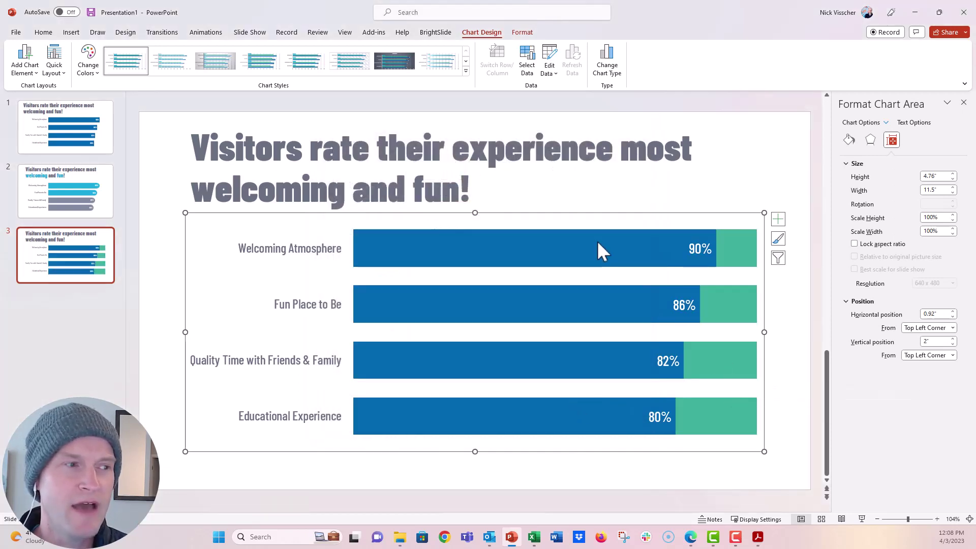
mouse_move(534, 248)
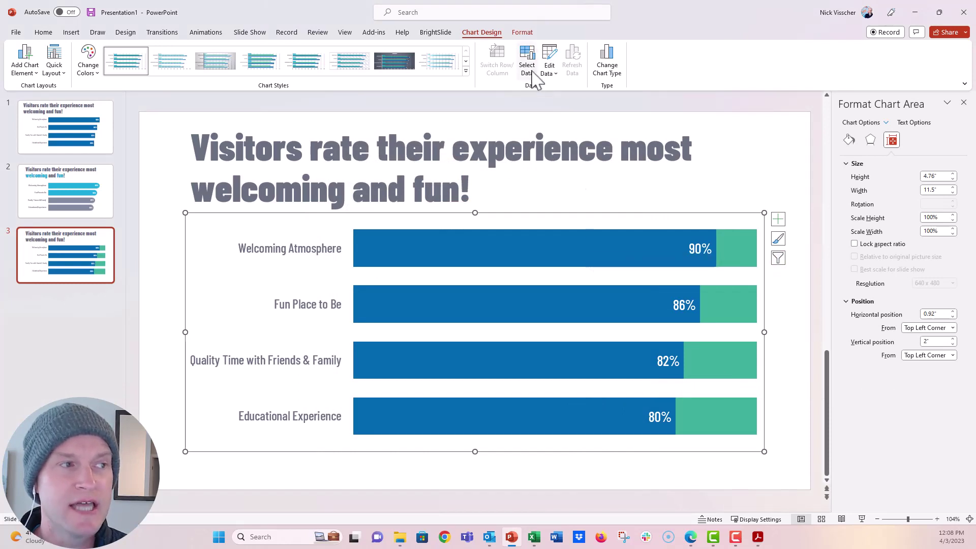
- Uncheck the DATA series in Select Data, then select the remaining bar series
left_click(533, 76)
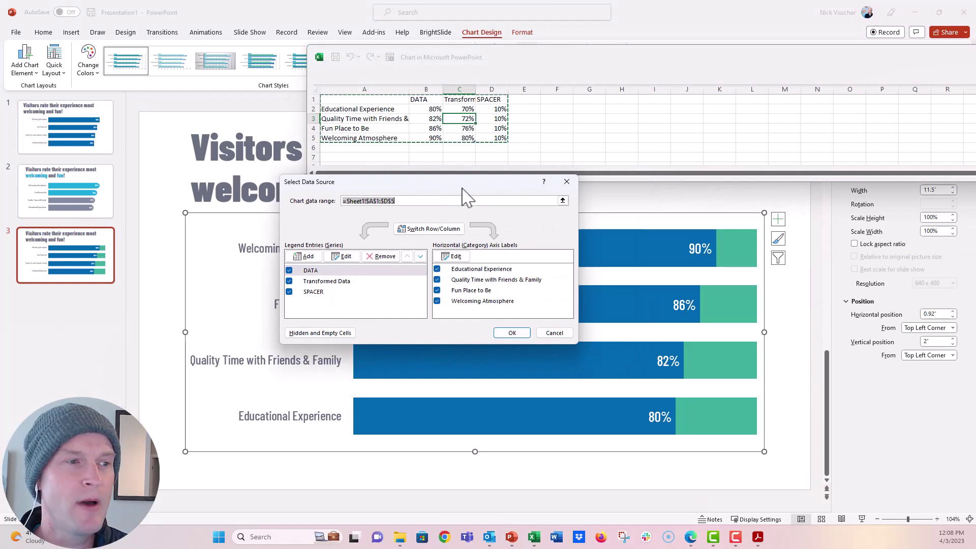
left_click_drag(463, 190, 399, 200)
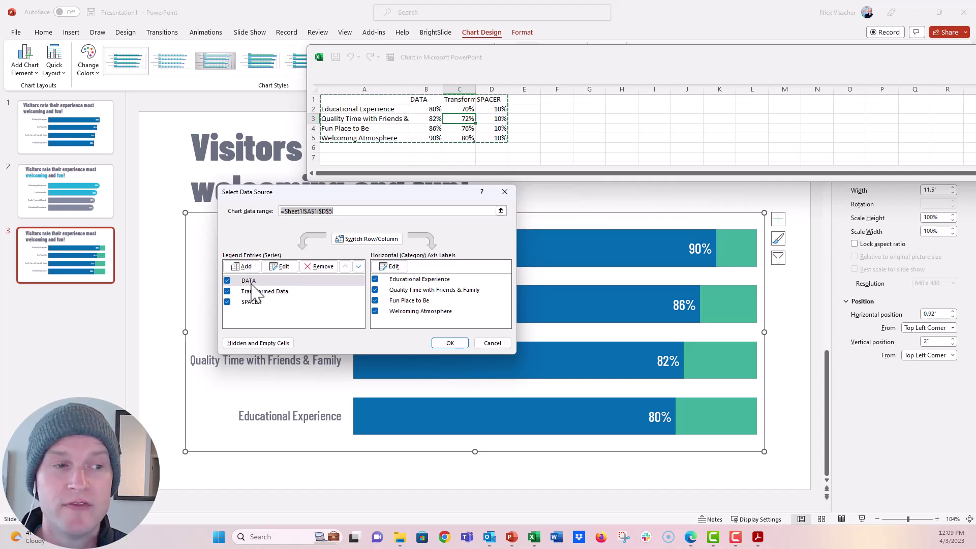
left_click(252, 283)
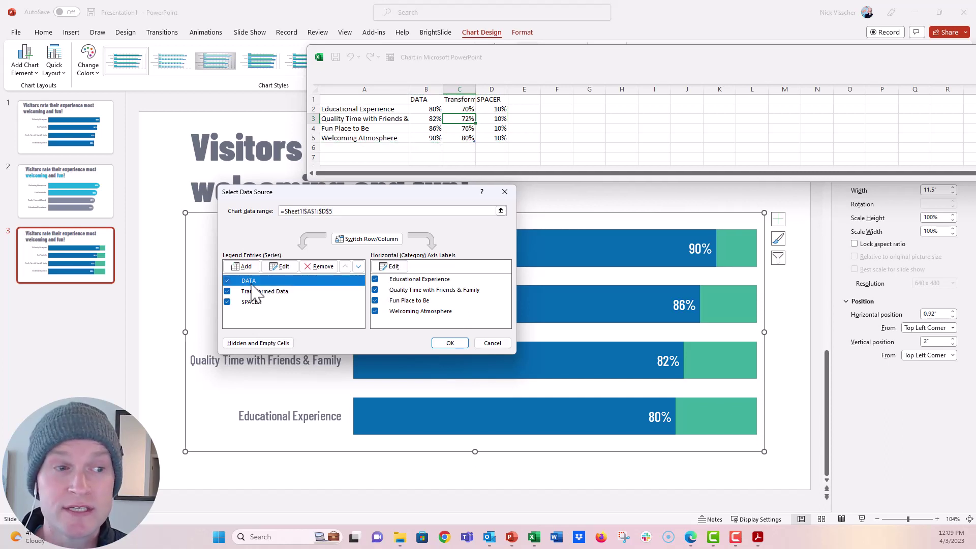
left_click(227, 281)
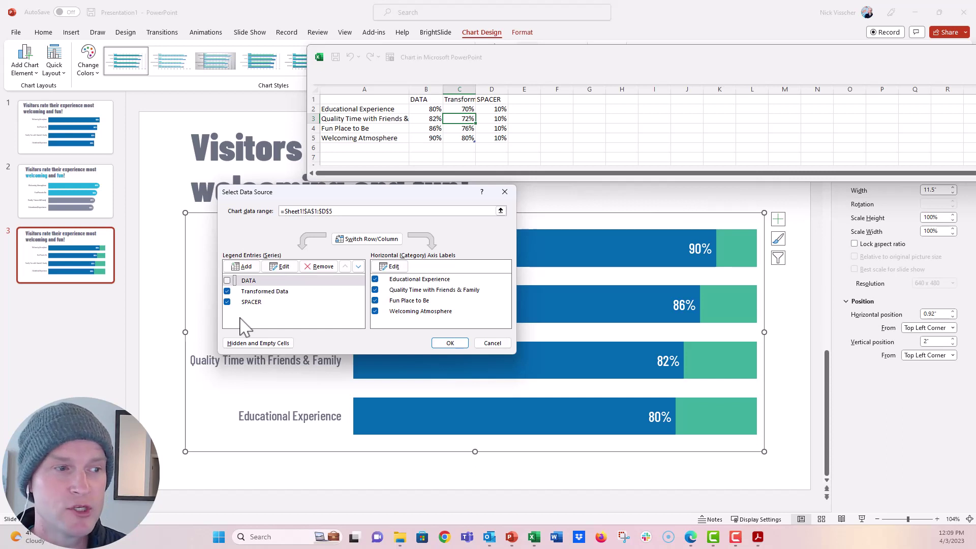
left_click(451, 343)
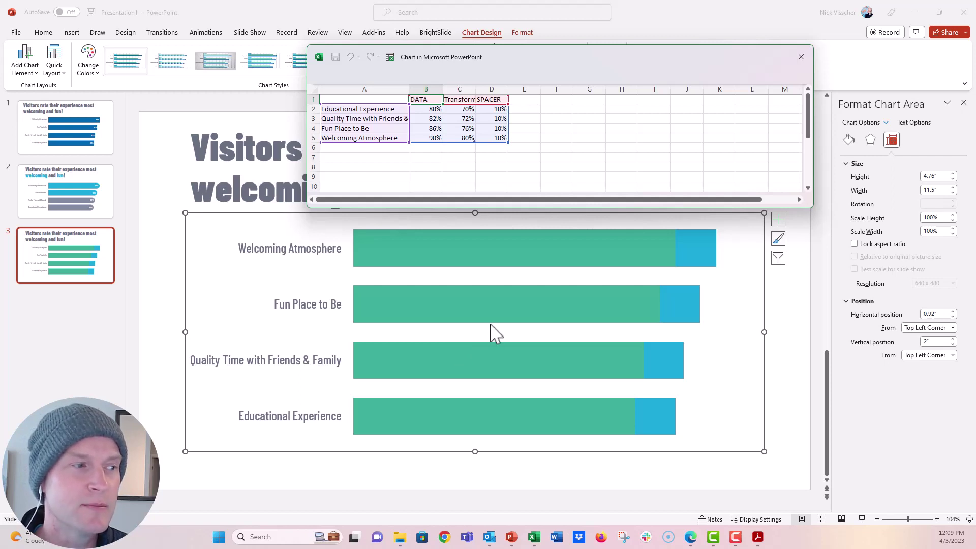
left_click(614, 259)
left_click(686, 263)
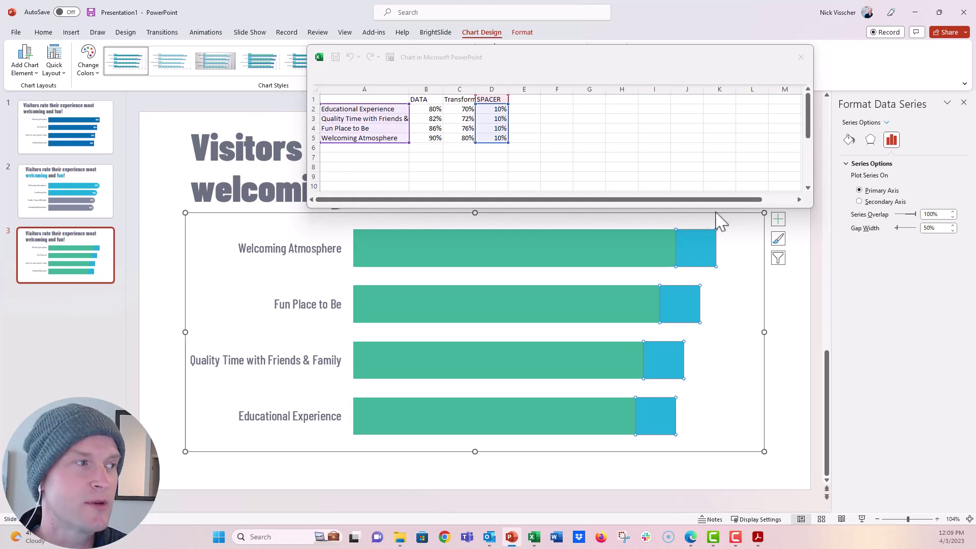
- Give the Transformed Data bars a solid grey fill
left_click(801, 58)
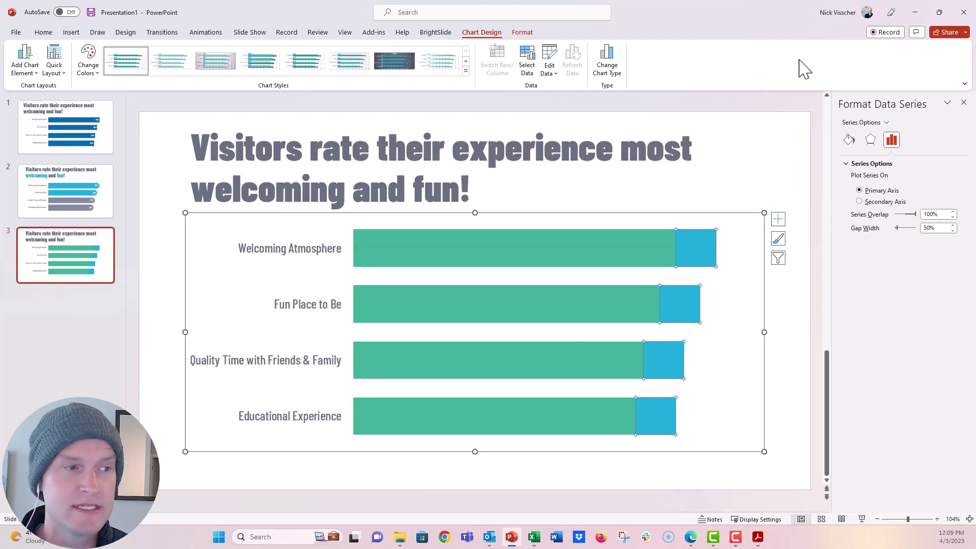
left_click(385, 248)
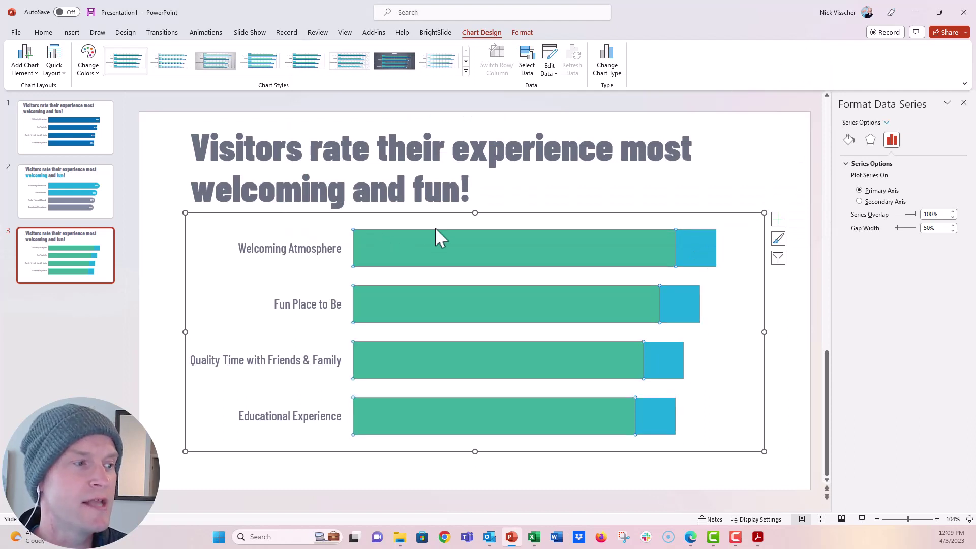
left_click(848, 140)
left_click(861, 179)
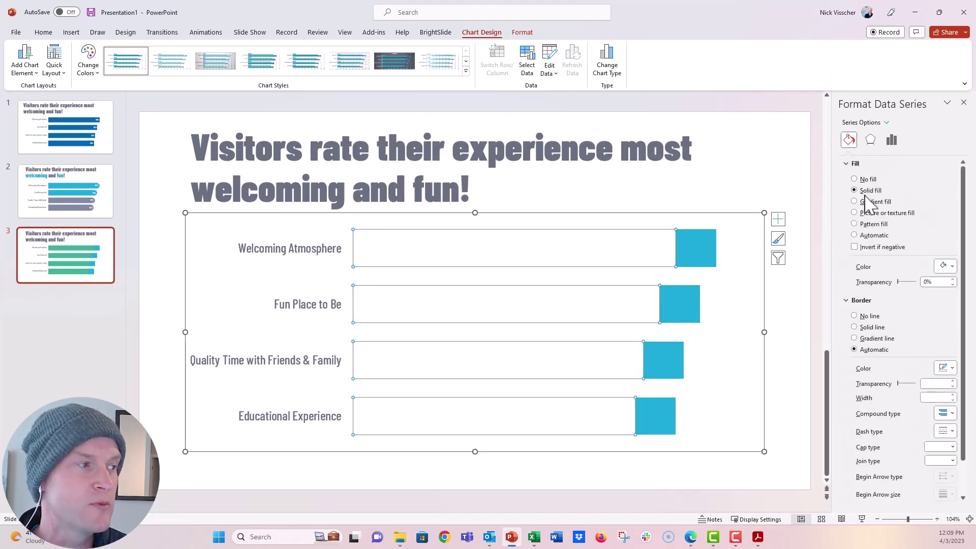
left_click(946, 266)
left_click(922, 328)
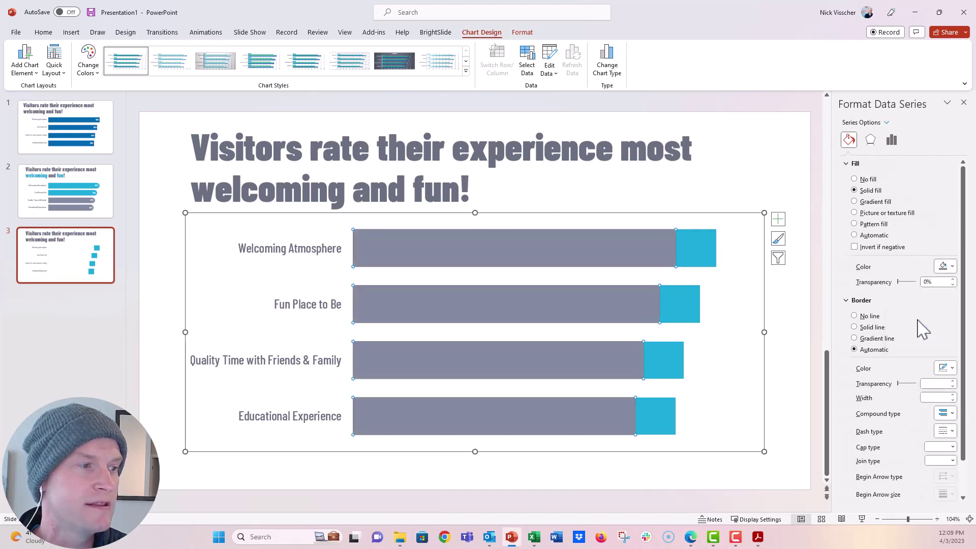
left_click(810, 328)
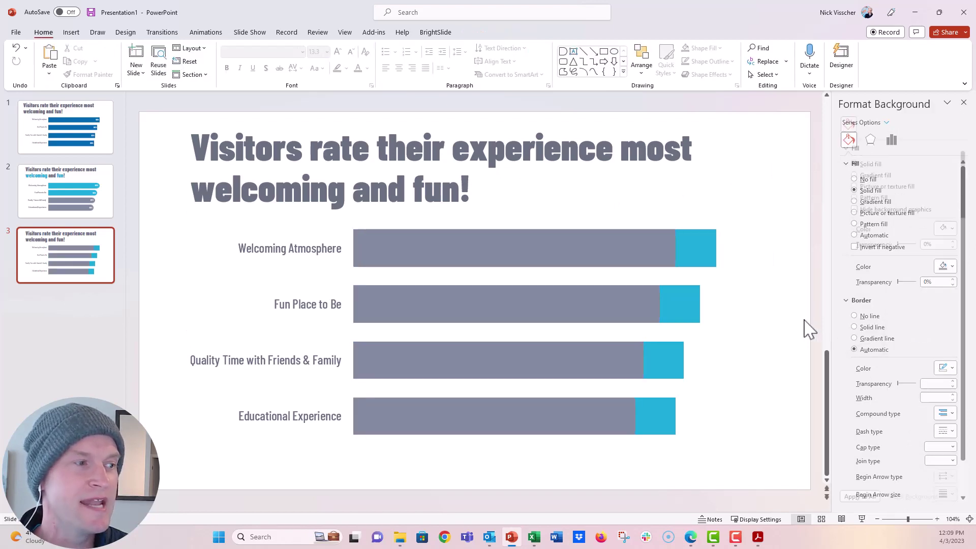
left_click(682, 269)
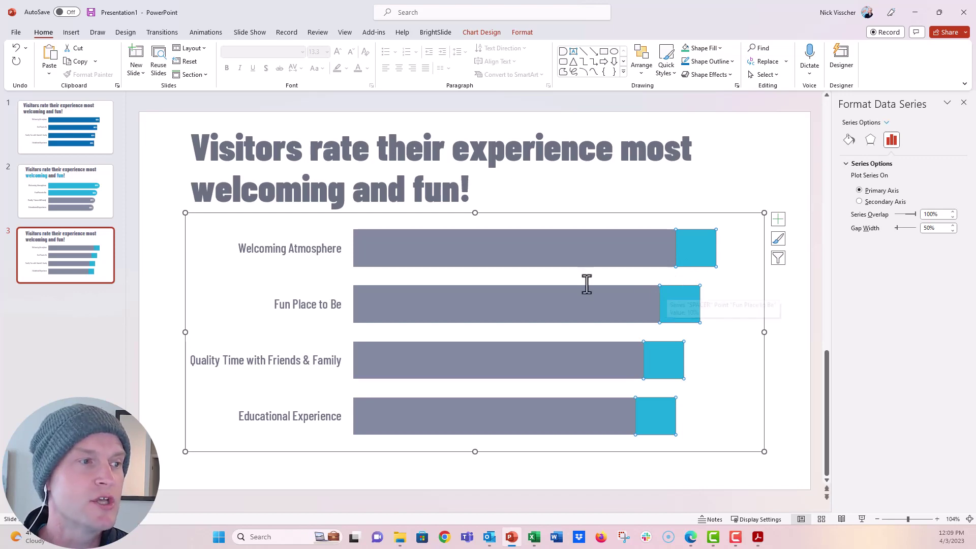
- Draw a small Flowchart: Delay shape near the chart title
left_click(163, 196)
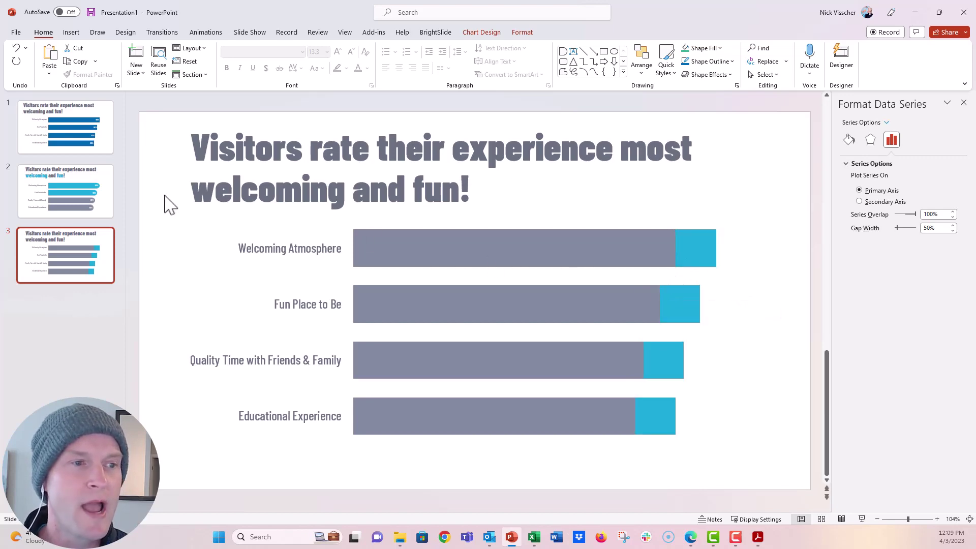
left_click(71, 33)
left_click(194, 65)
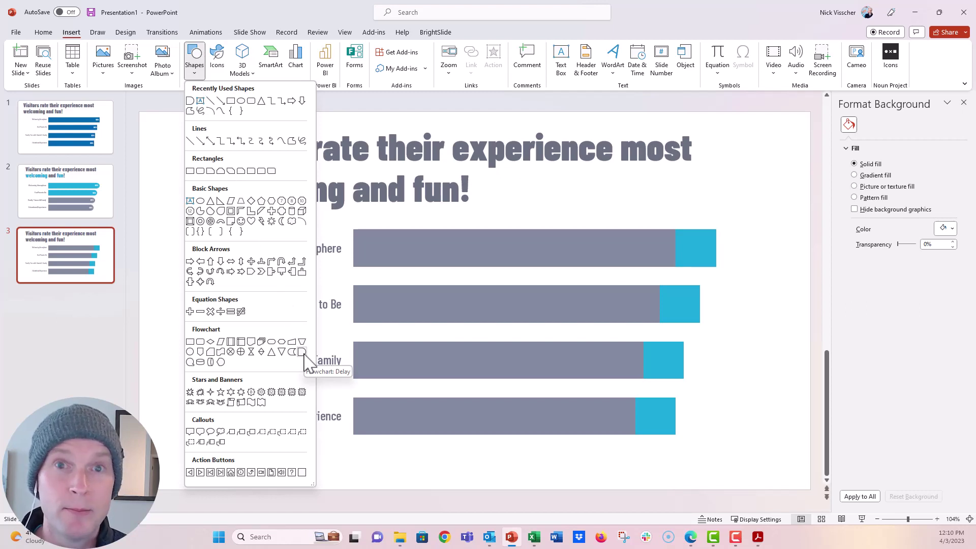
left_click(302, 352)
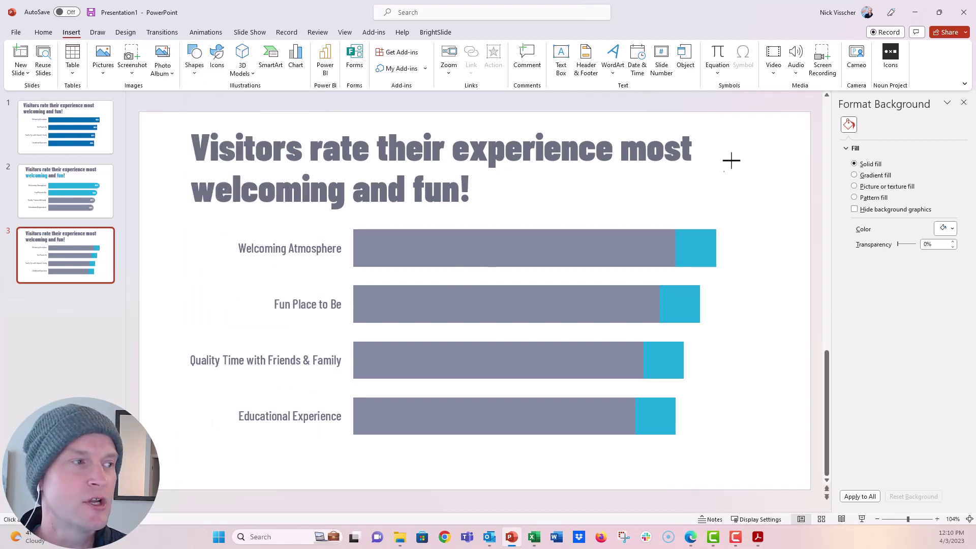
mouse_move(742, 156)
left_mouse_down()
mouse_move(774, 189)
mouse_move(737, 178)
left_mouse_up()
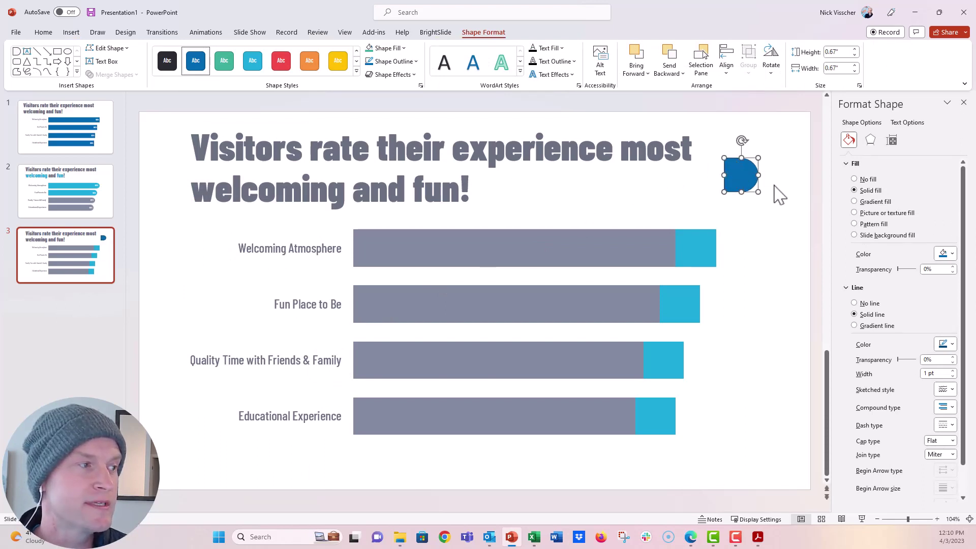
- Fill the cap shape grey-blue with no outline, and copy it
left_click(946, 255)
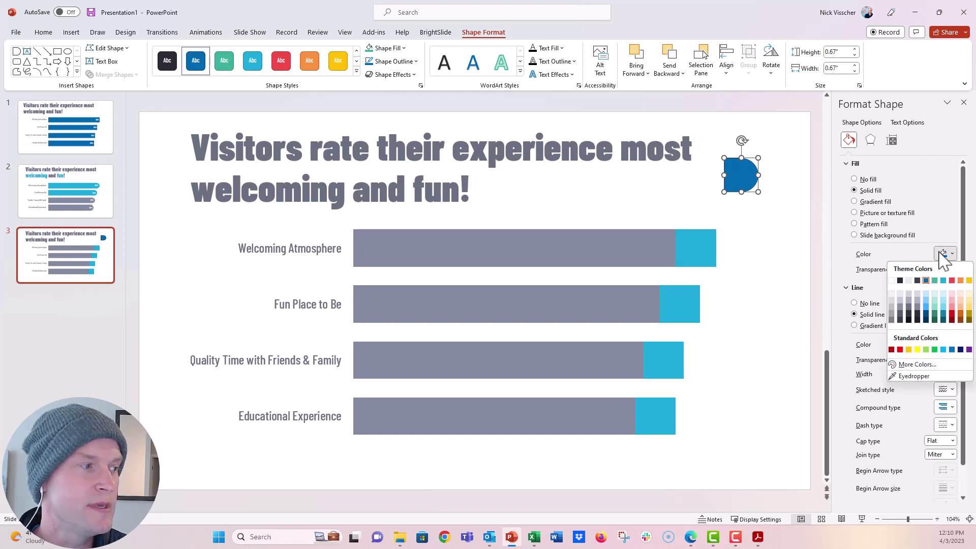
left_click(918, 309)
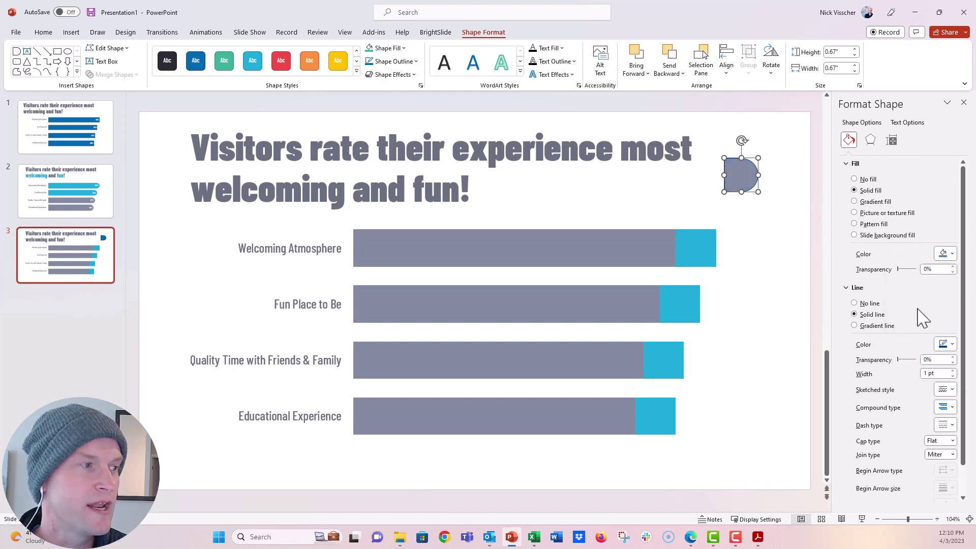
left_click(877, 304)
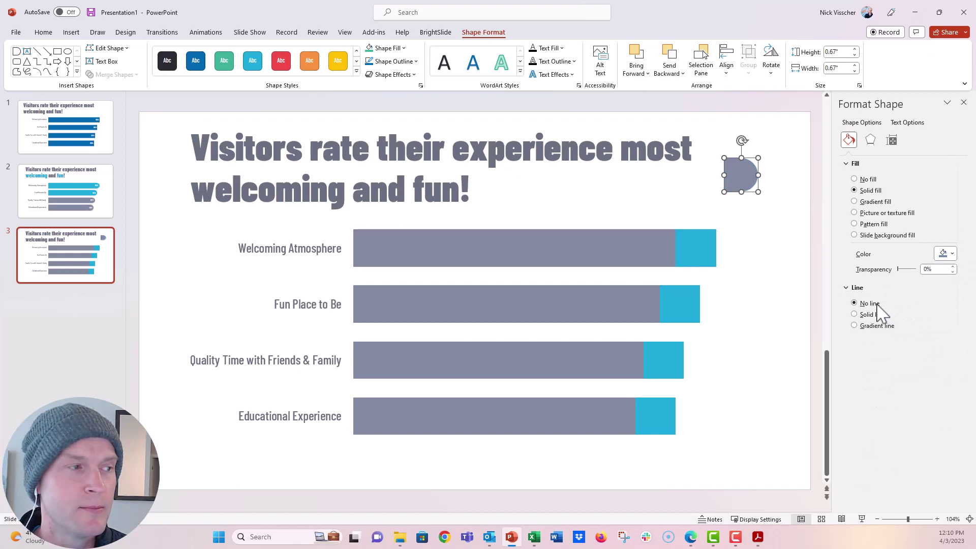
right_click(751, 183)
left_click(808, 174)
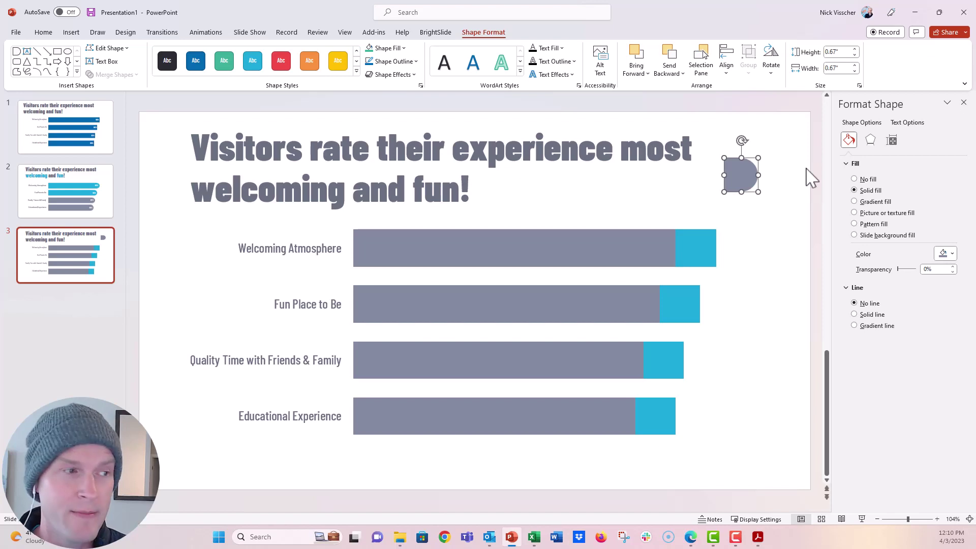
left_click(710, 267)
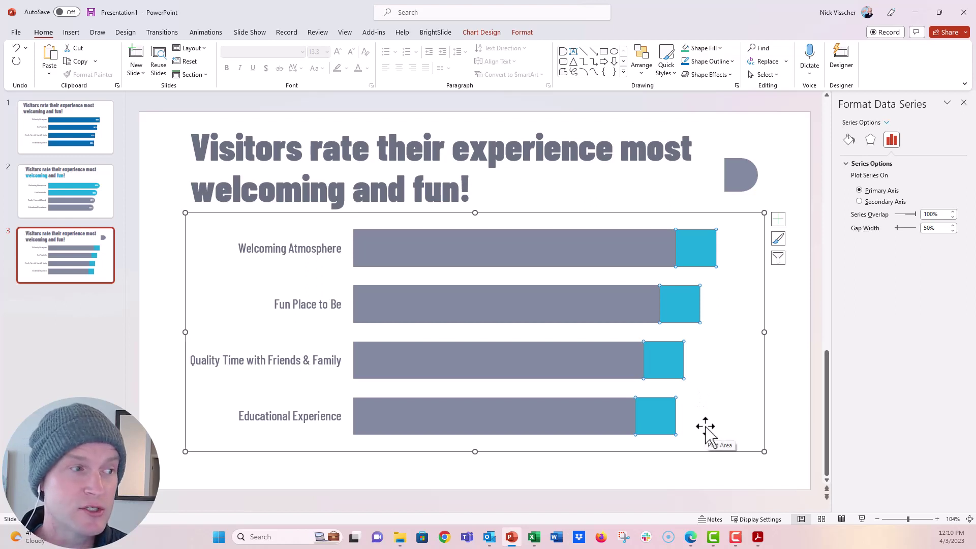
- Paste the copied rounded cap into the cyan SPACER segments with Ctrl+V
right_click(715, 250)
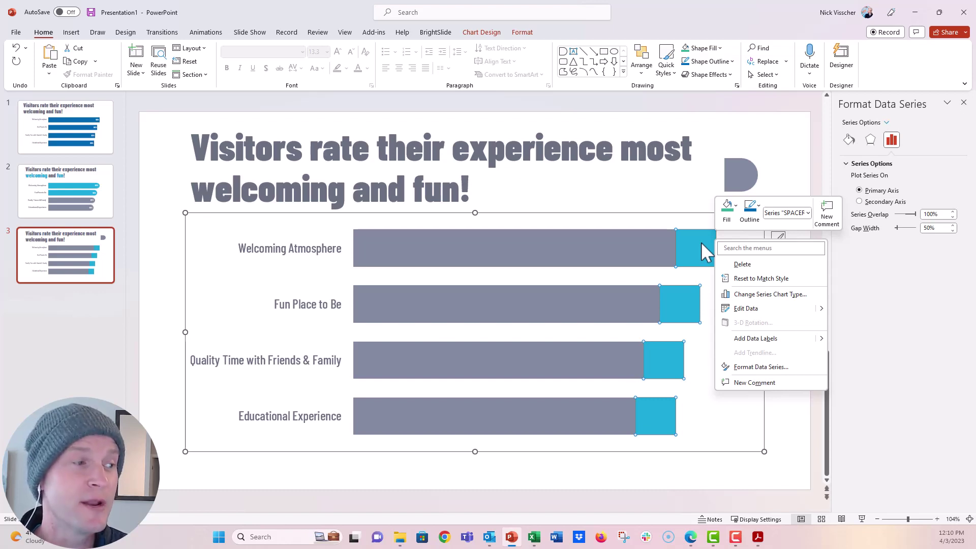
key("Escape")
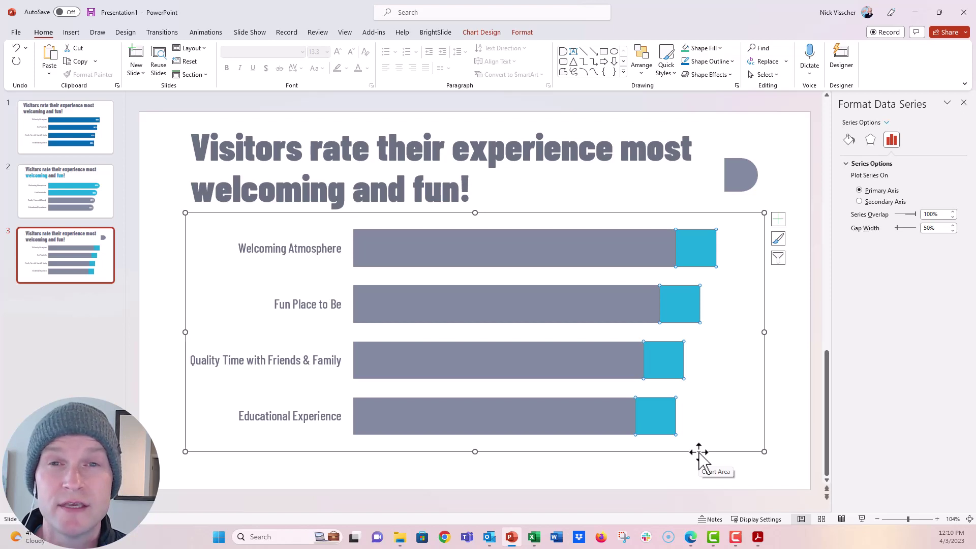
key("ctrl+v")
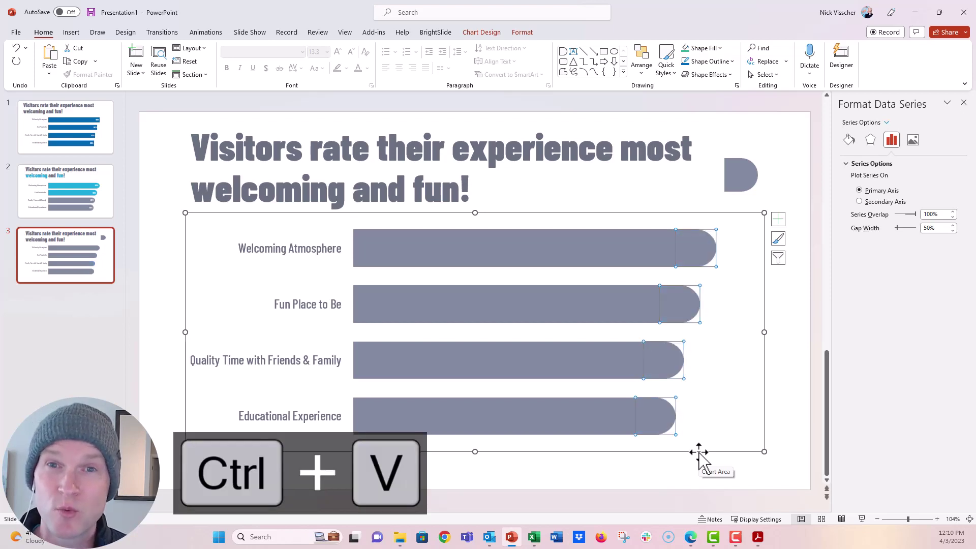
left_click(797, 427)
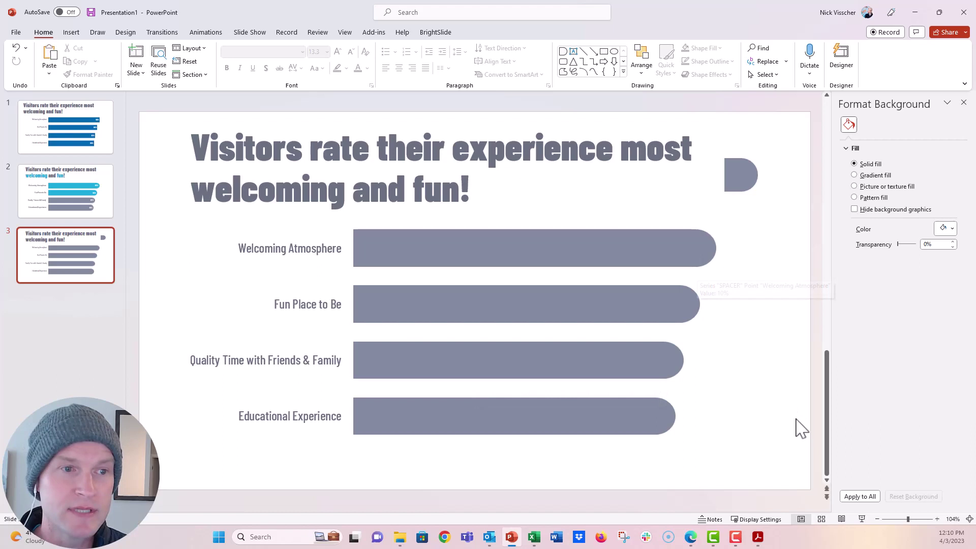
left_click(110, 209)
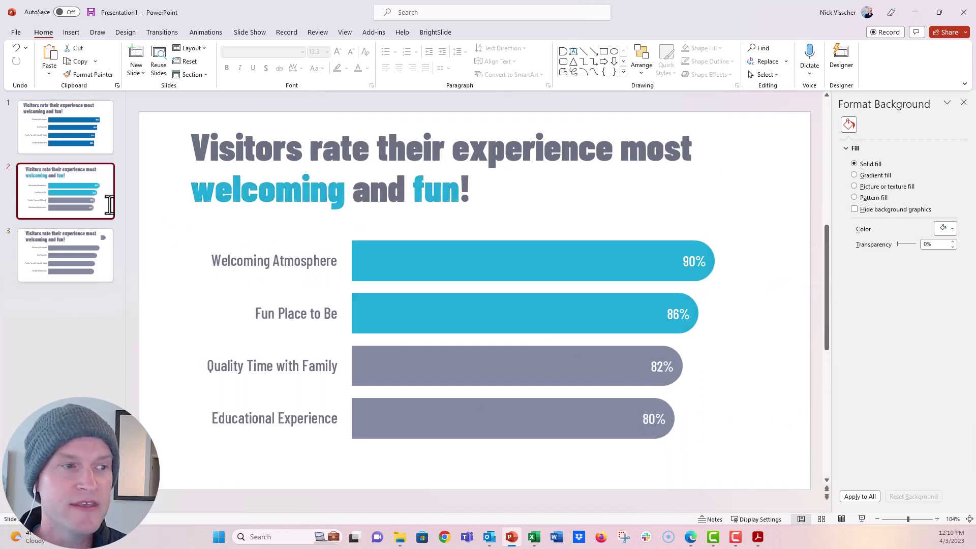
left_click(115, 280)
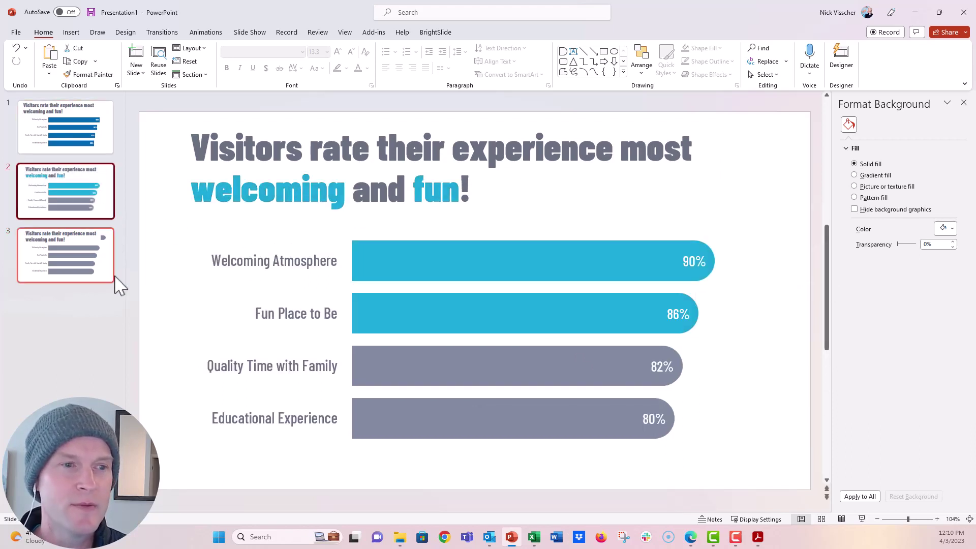
left_click(703, 265)
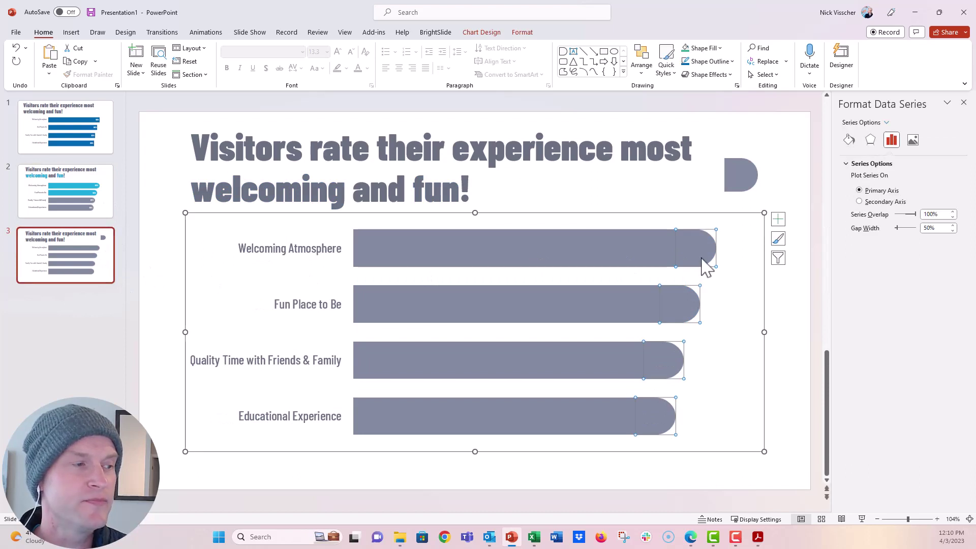
- Add data labels to the rounded bar ends in white, size 18 text
right_click(704, 264)
left_click(725, 357)
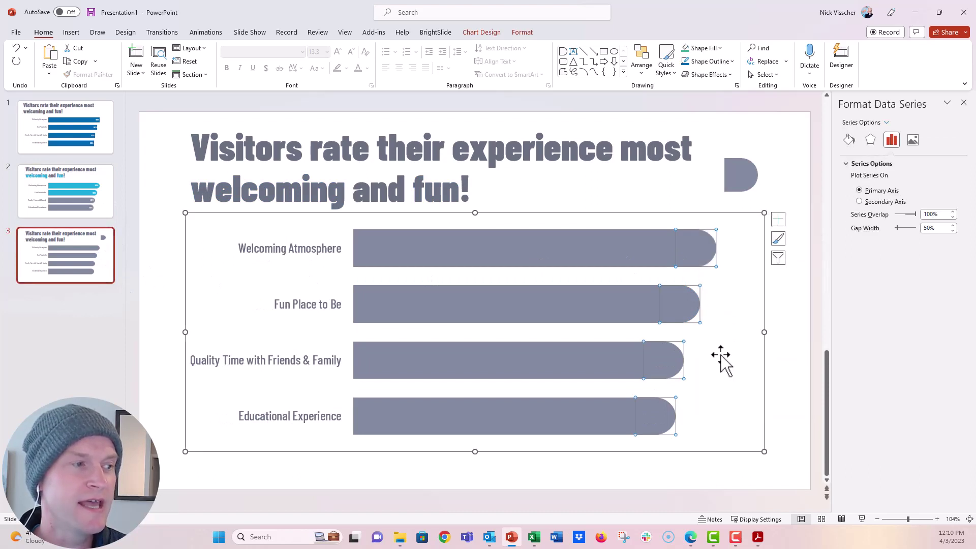
left_click(695, 247)
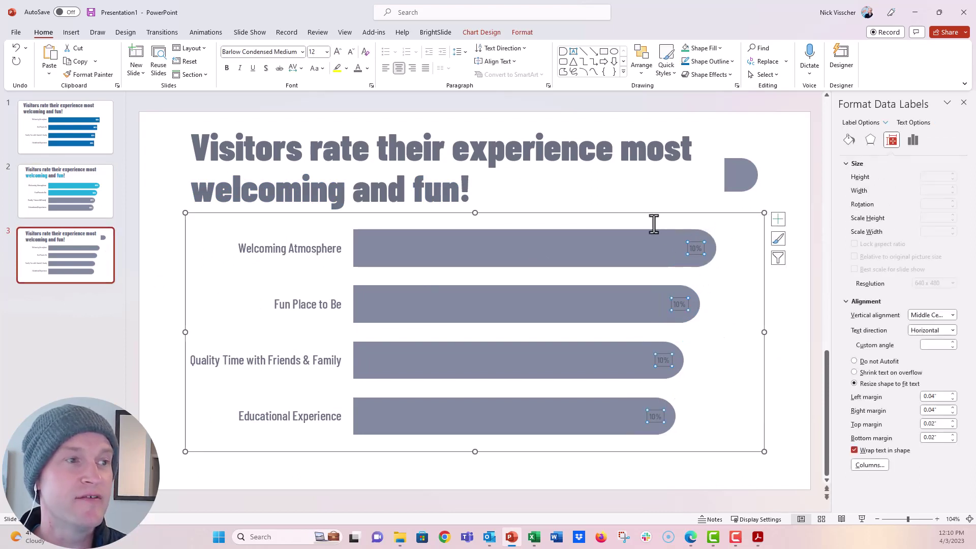
left_click(368, 68)
left_click(358, 94)
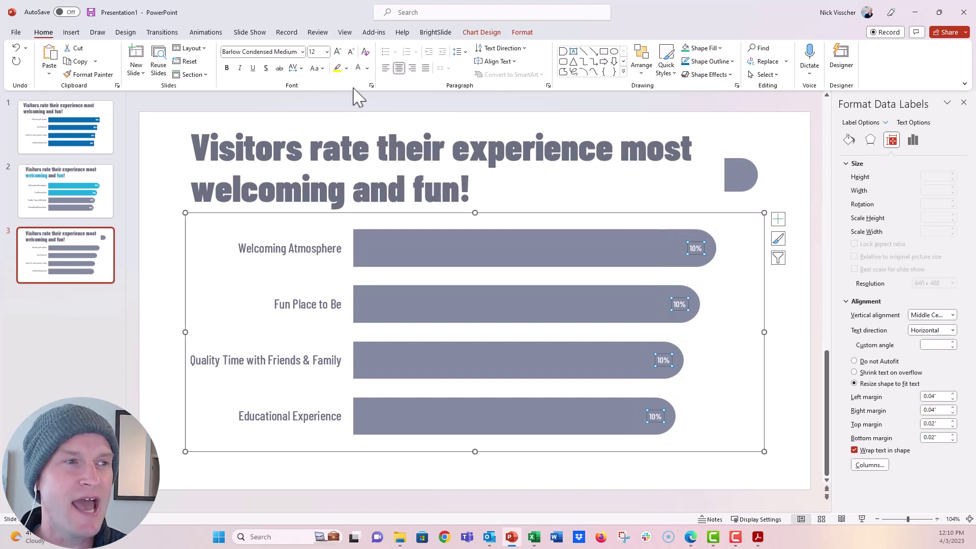
left_click(337, 51)
left_click(337, 52)
left_click(337, 51)
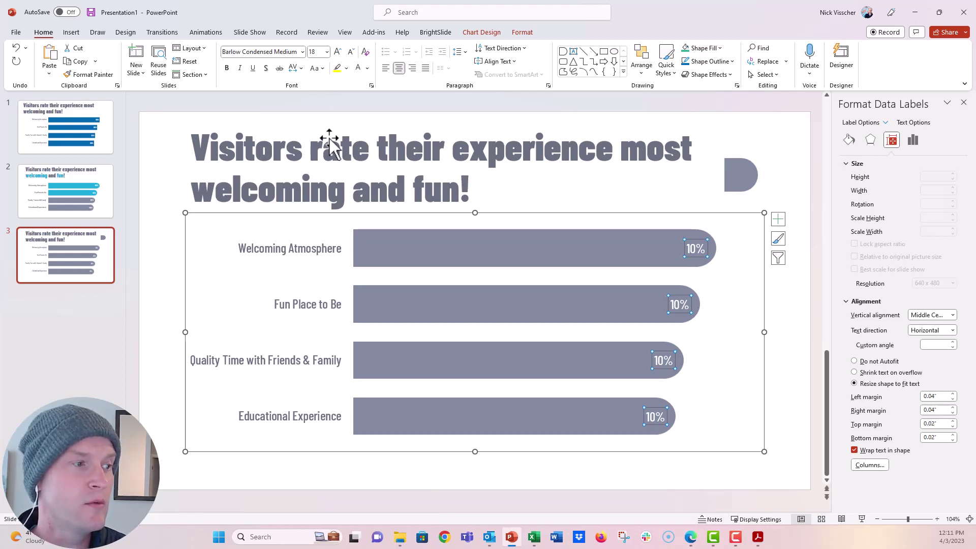
left_click(913, 141)
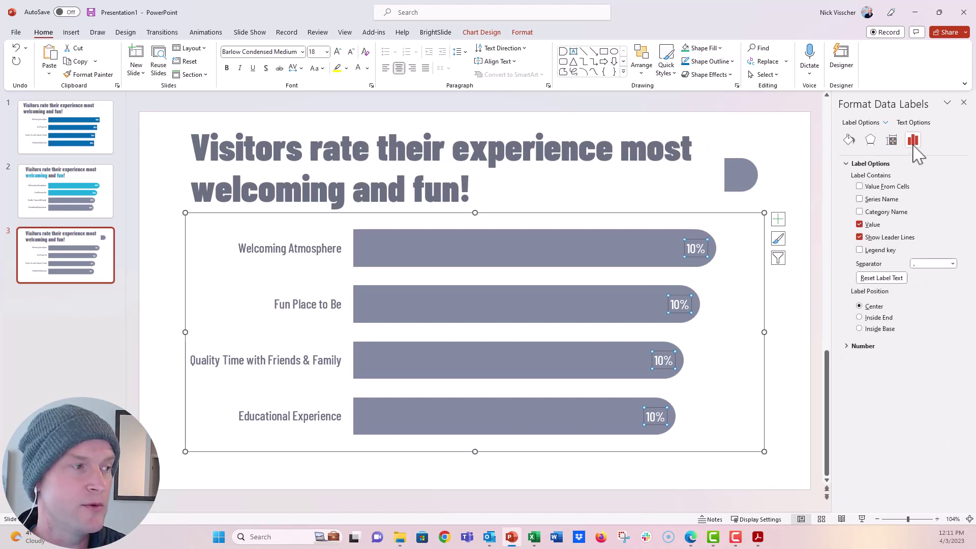
- Switch the labels from Value to Value From Cells using range B2:B5
left_click(869, 226)
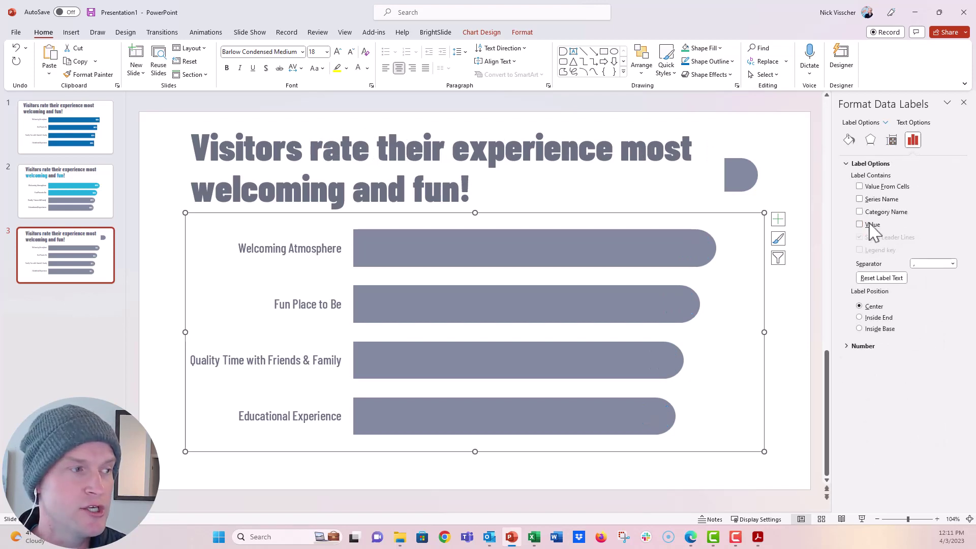
left_click(877, 188)
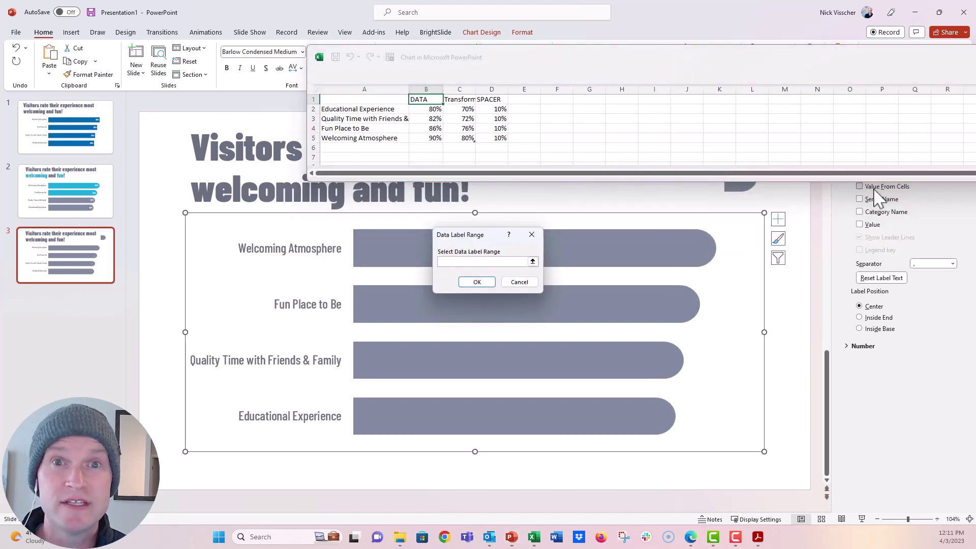
left_click(422, 112)
left_click_drag(422, 112, 420, 166)
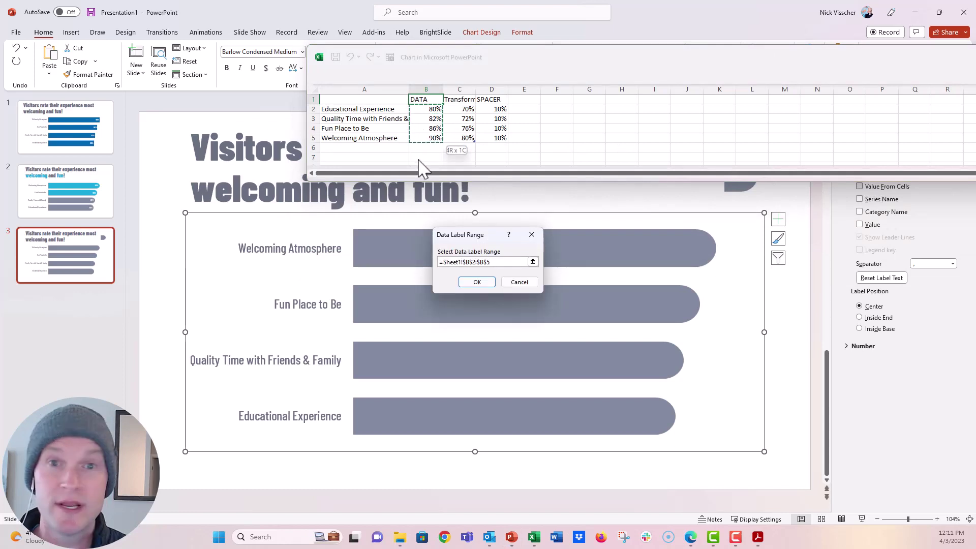
left_click(483, 283)
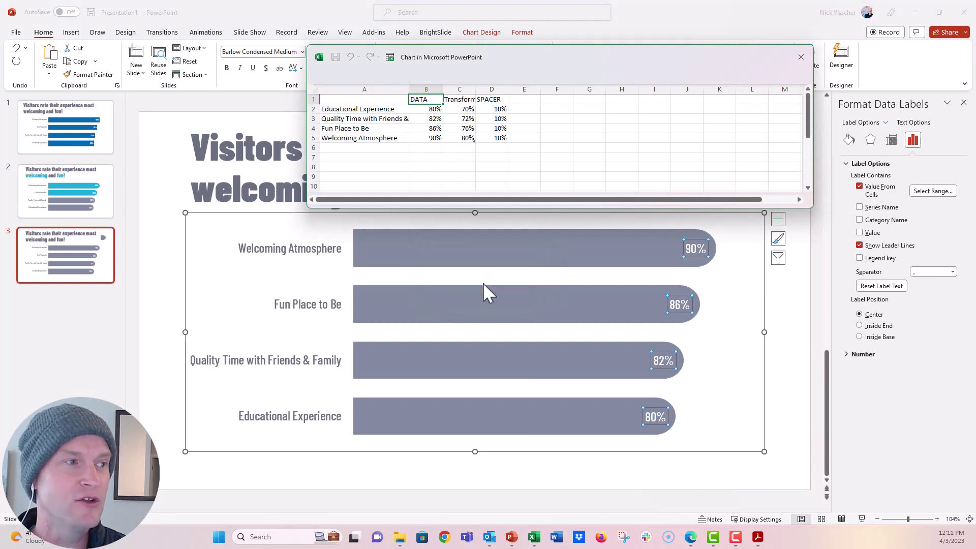
left_click(801, 57)
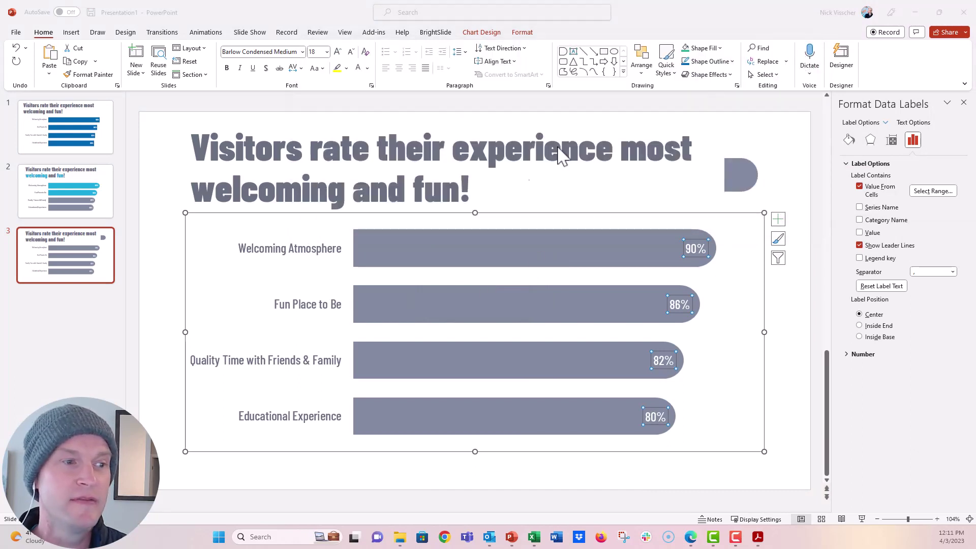
left_click(162, 312)
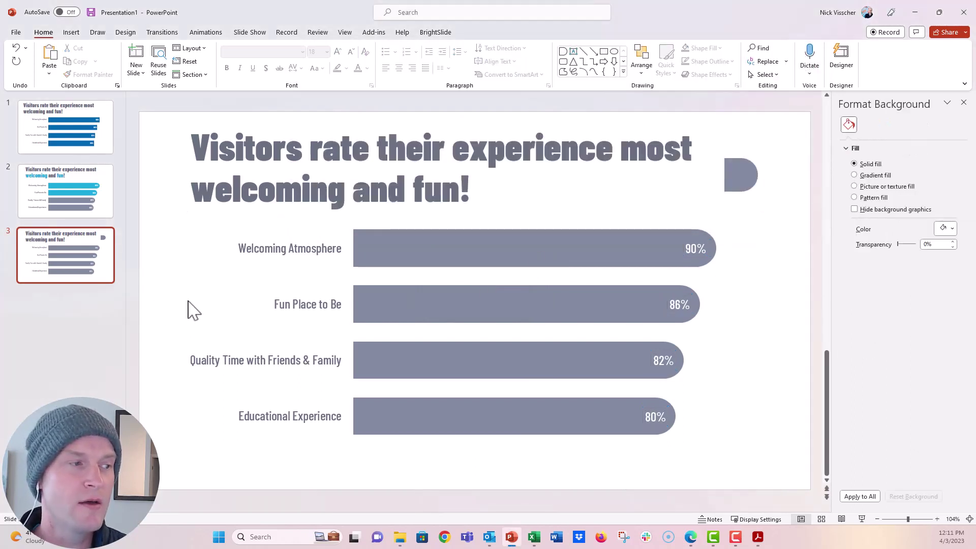
mouse_move(533, 248)
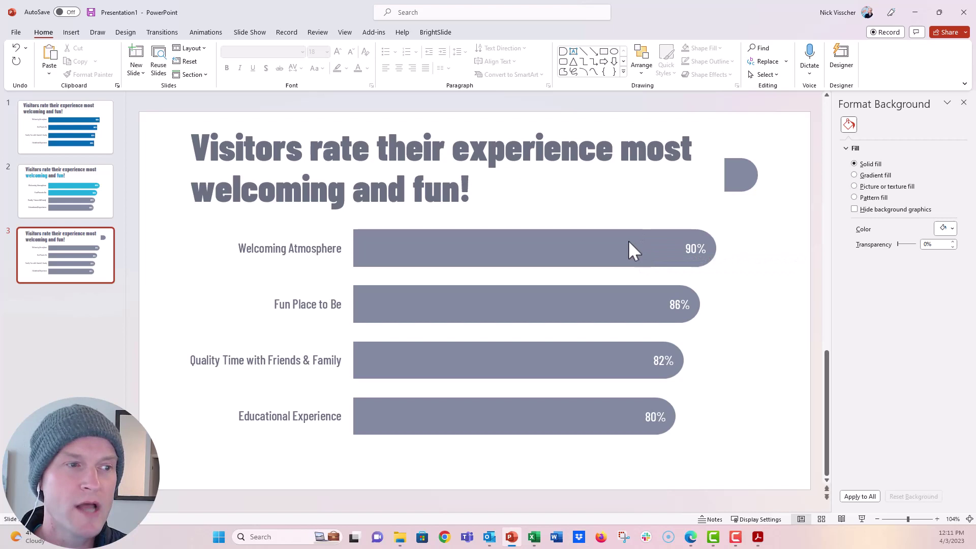
- After checking slide two's design, colour the title word 'welcoming' blue, then select 'fun'
left_click(111, 218)
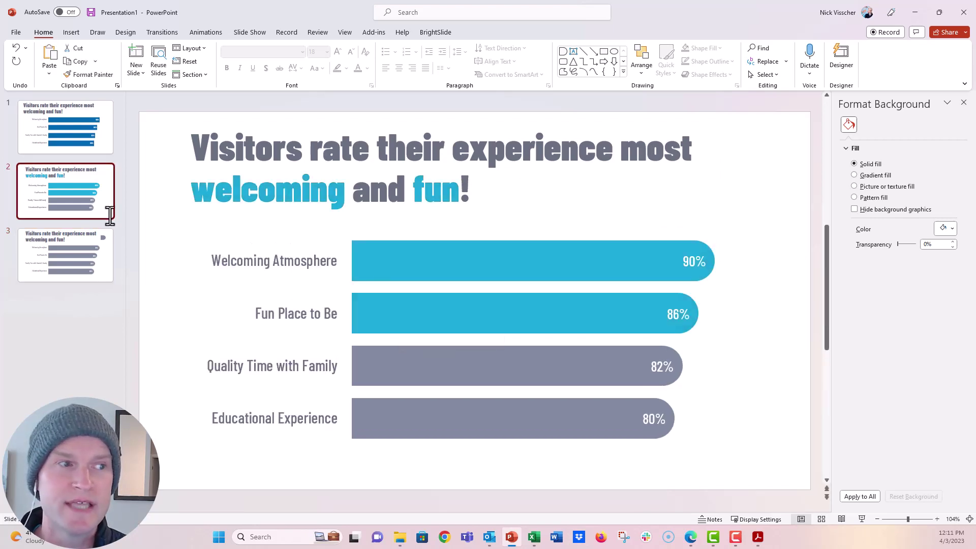
left_click(105, 270)
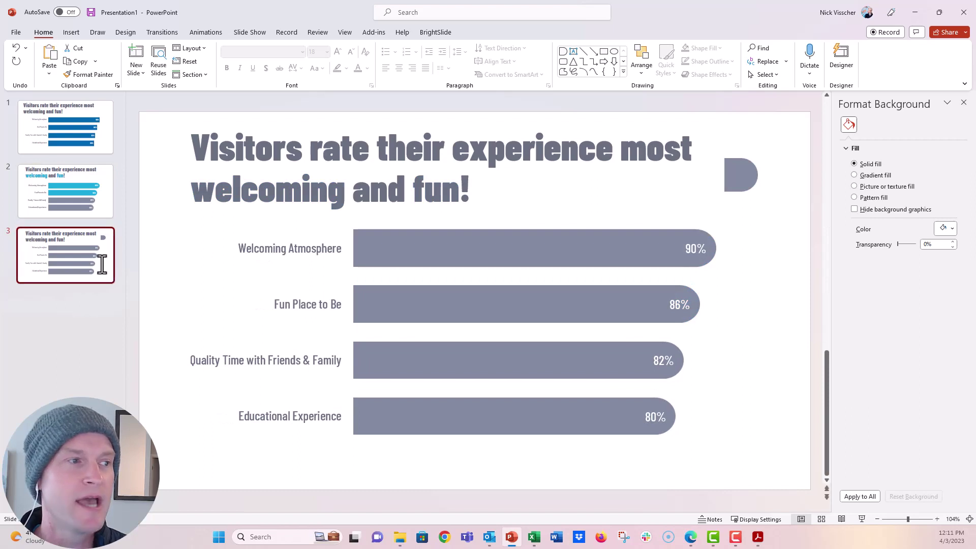
left_click(306, 189)
double_click(306, 188)
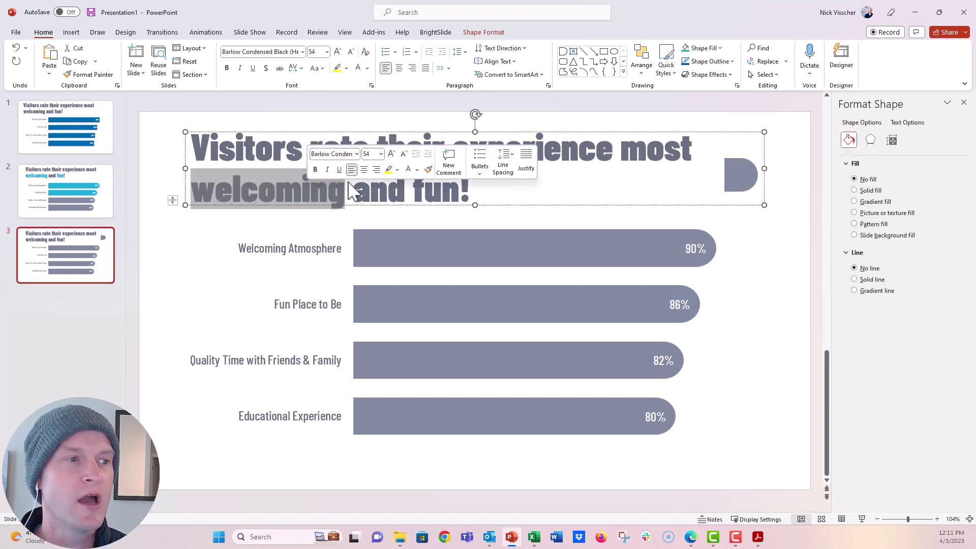
left_click(418, 172)
left_click(418, 171)
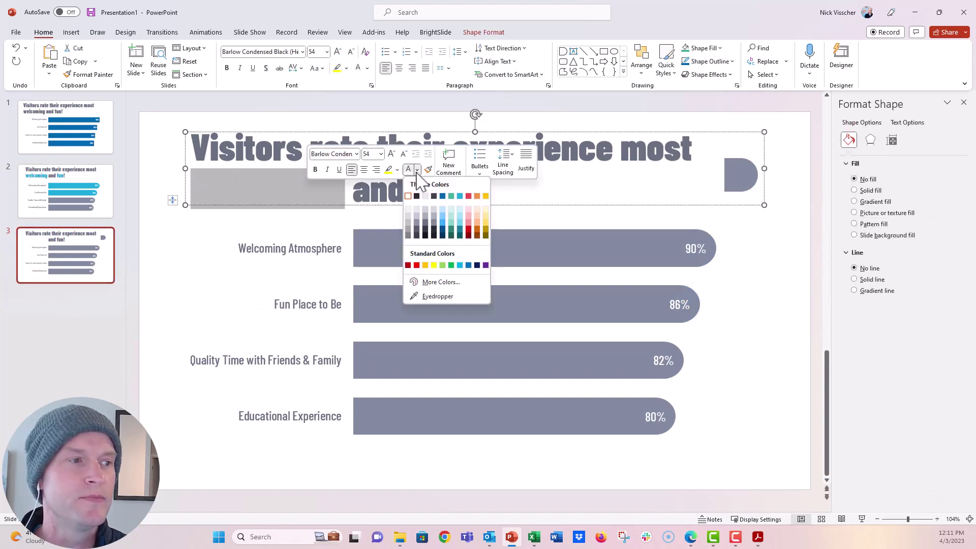
left_click(461, 197)
double_click(429, 191)
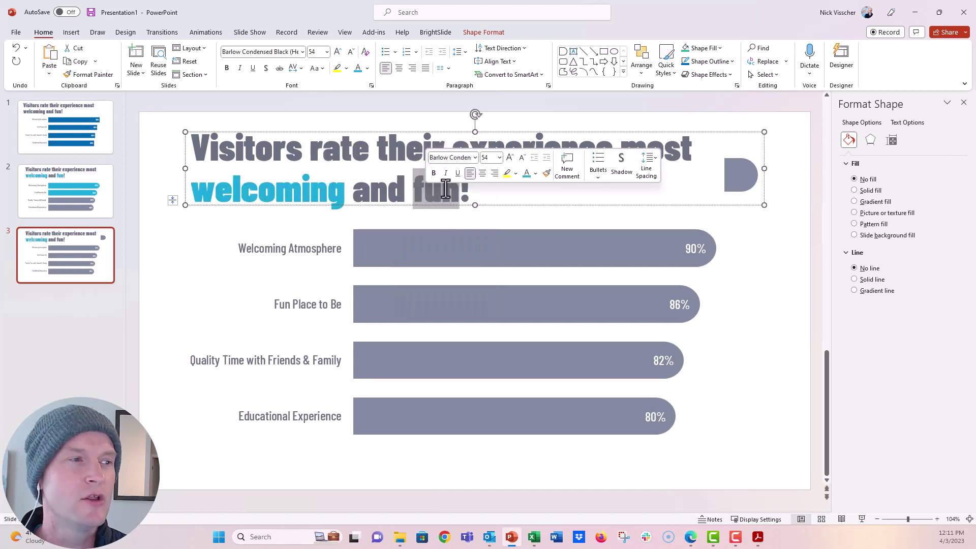
- Fill the Welcoming Atmosphere bar blue from the Fill & Line settings
left_click(382, 243)
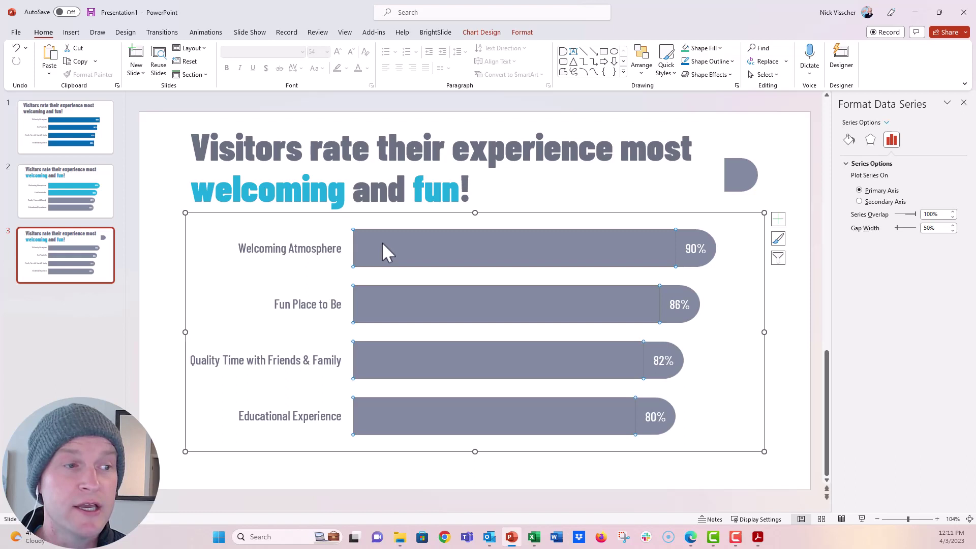
left_click(376, 246)
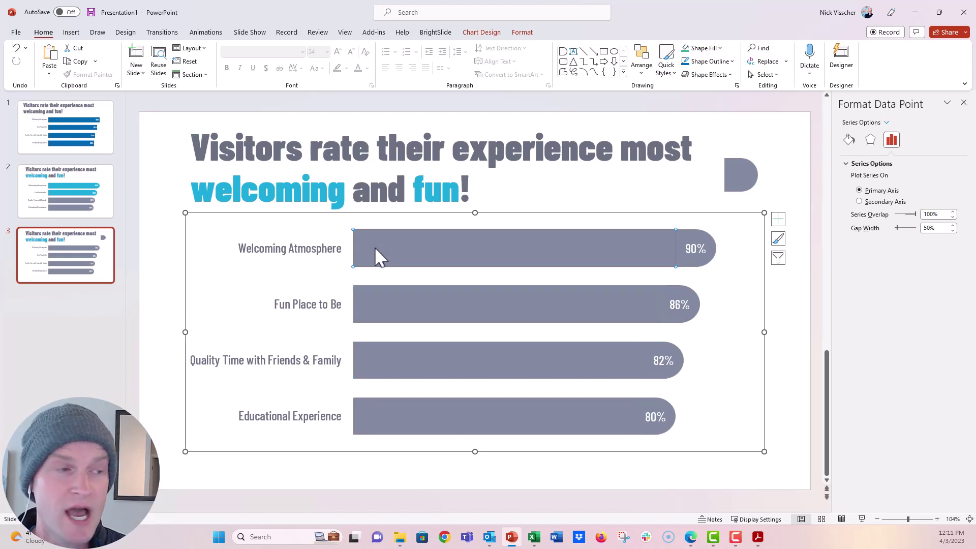
left_click(848, 140)
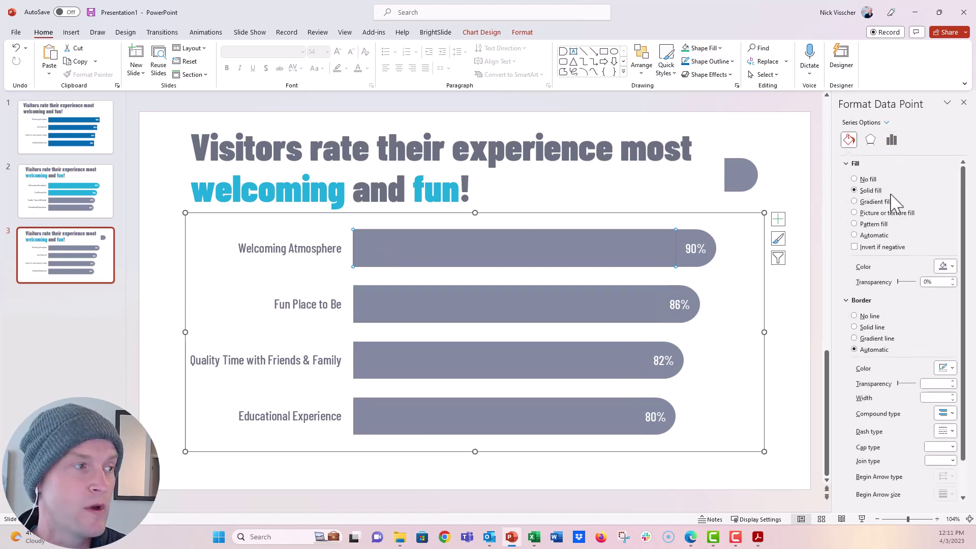
left_click(945, 268)
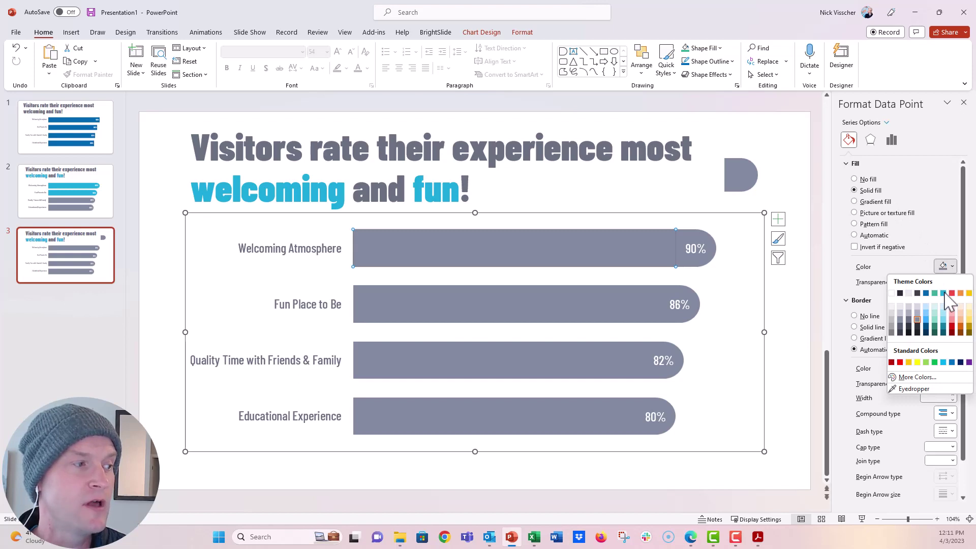
left_click(945, 292)
- Fill the Fun Place to Be bar blue as well, then select the grey rounded cap shape
left_click(439, 302)
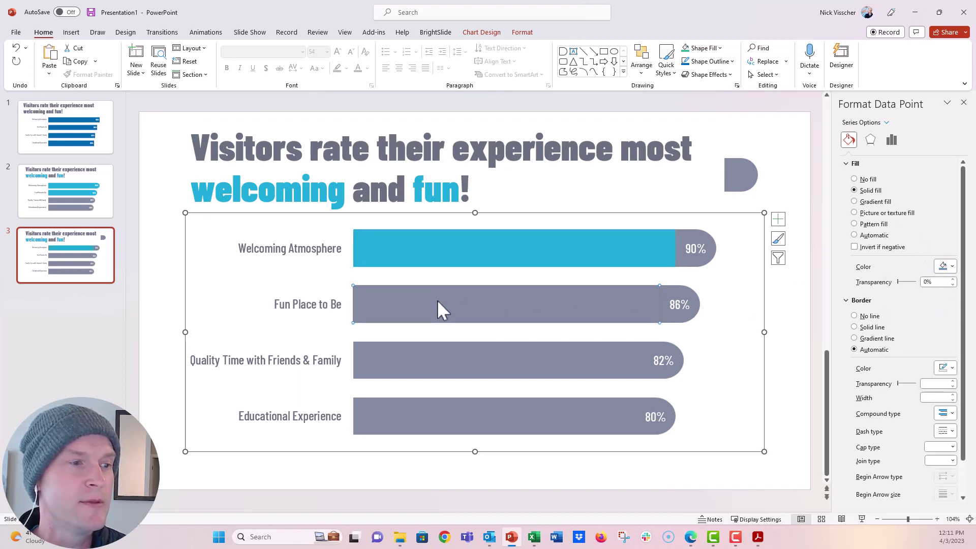
left_click(946, 267)
left_click(944, 296)
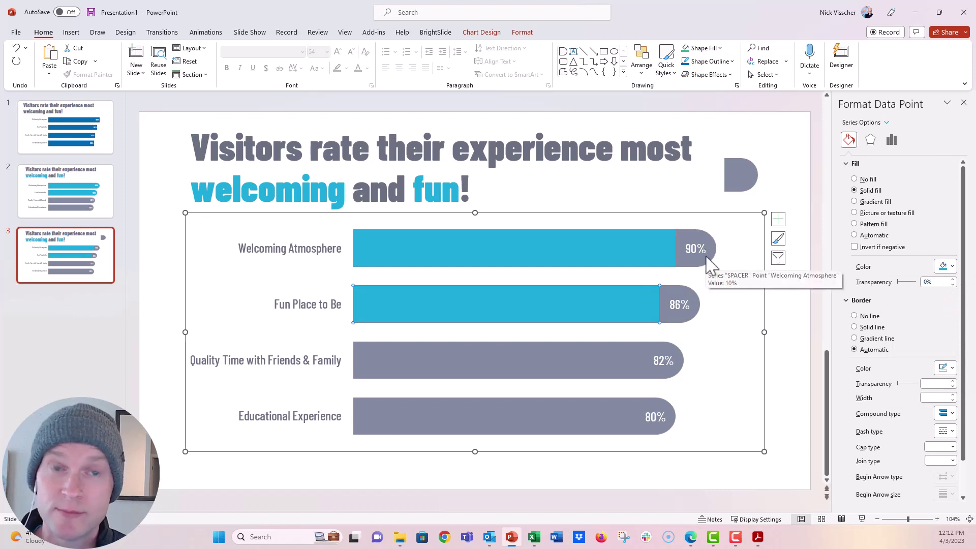
left_click(740, 175)
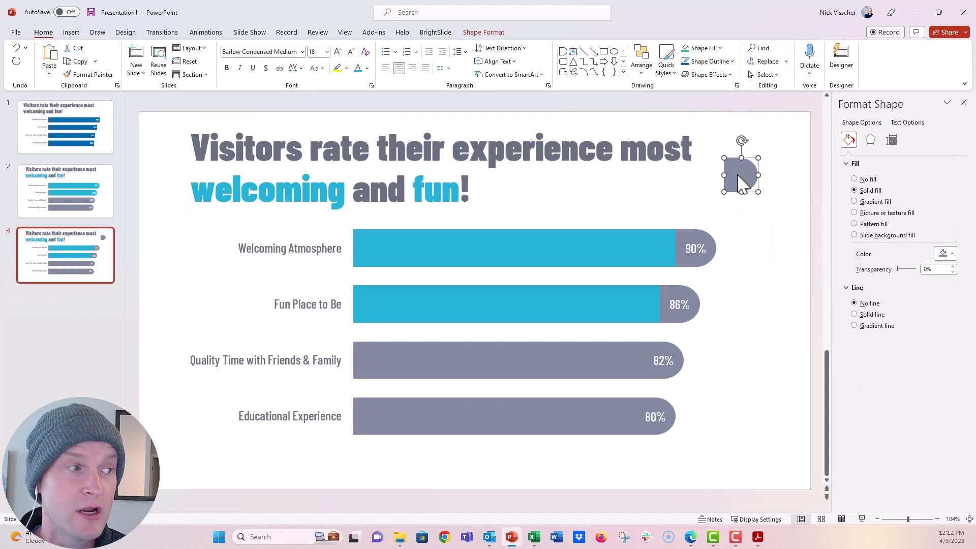
- Fill the rounded cap shape blue and copy it
left_click(468, 33)
left_click(403, 48)
left_click(424, 76)
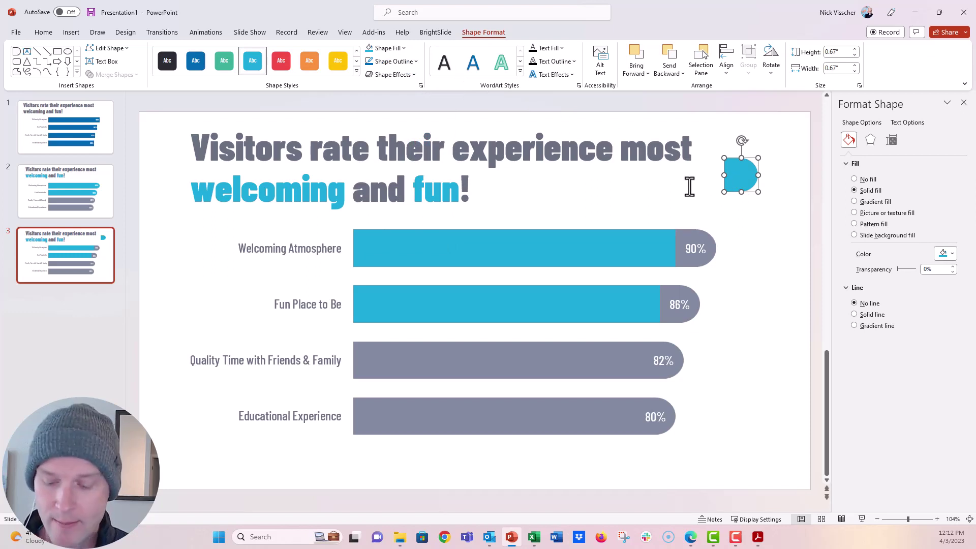
key("ctrl+c")
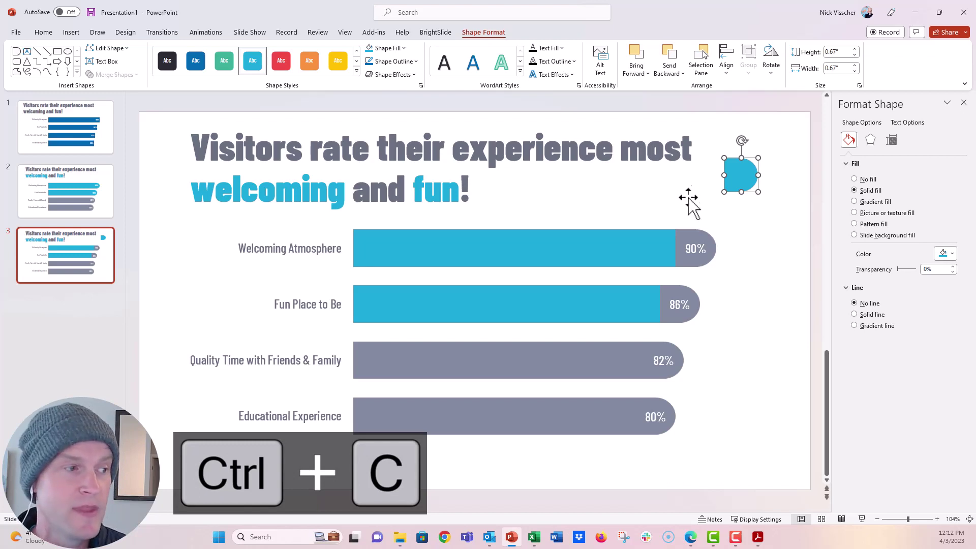
- Paste the blue cap onto the ends of the 90% and 86% bars
left_click(683, 263)
left_click(686, 259)
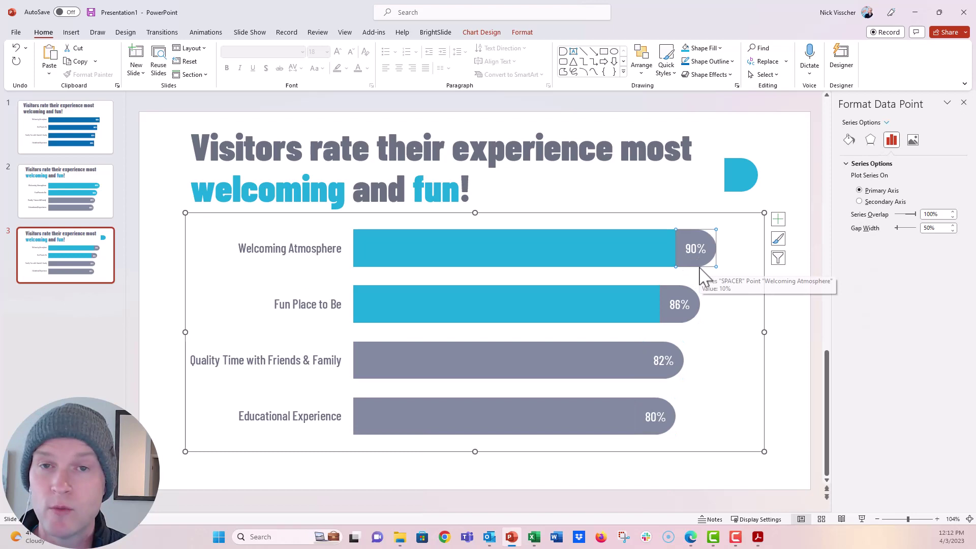
key("ctrl+v")
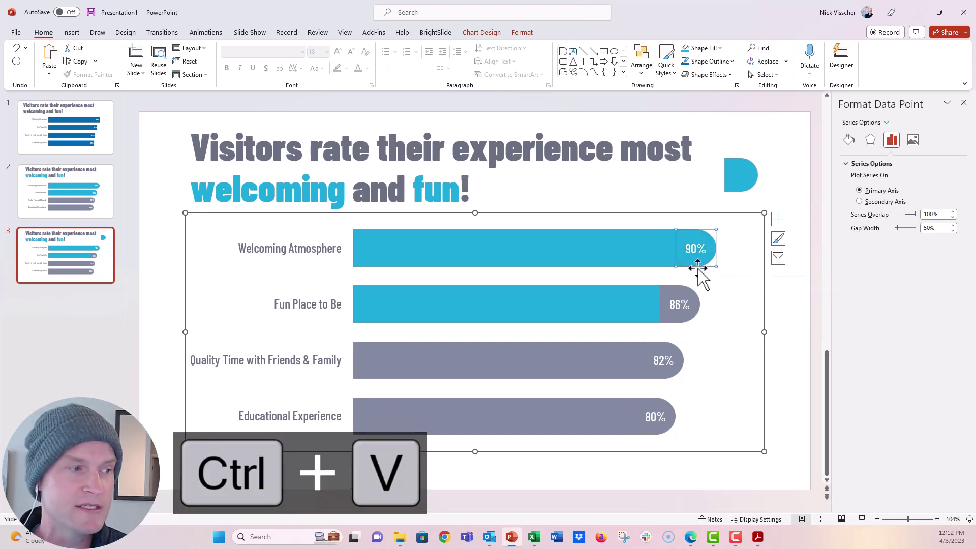
left_click(672, 299)
key("ctrl+v")
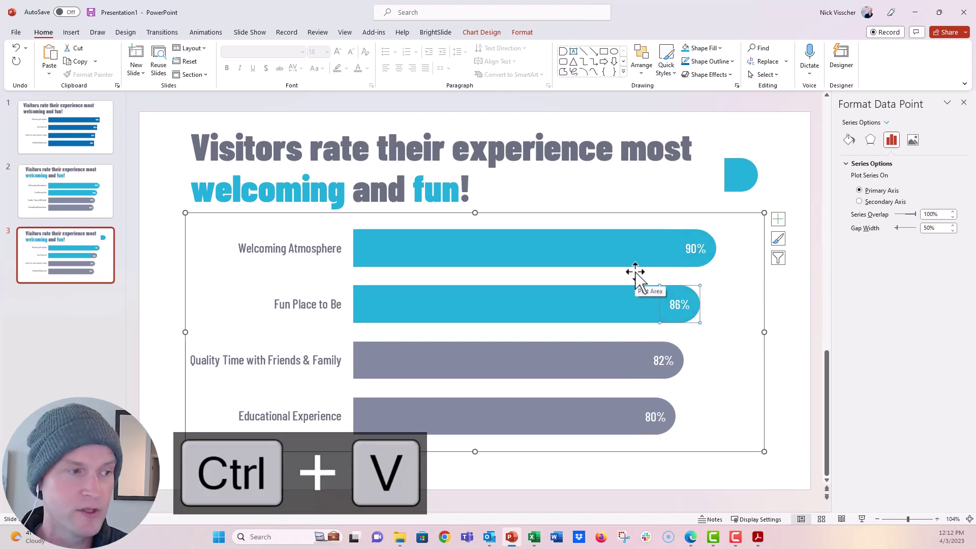
- Delete the leftover blue cap shape
left_click(739, 175)
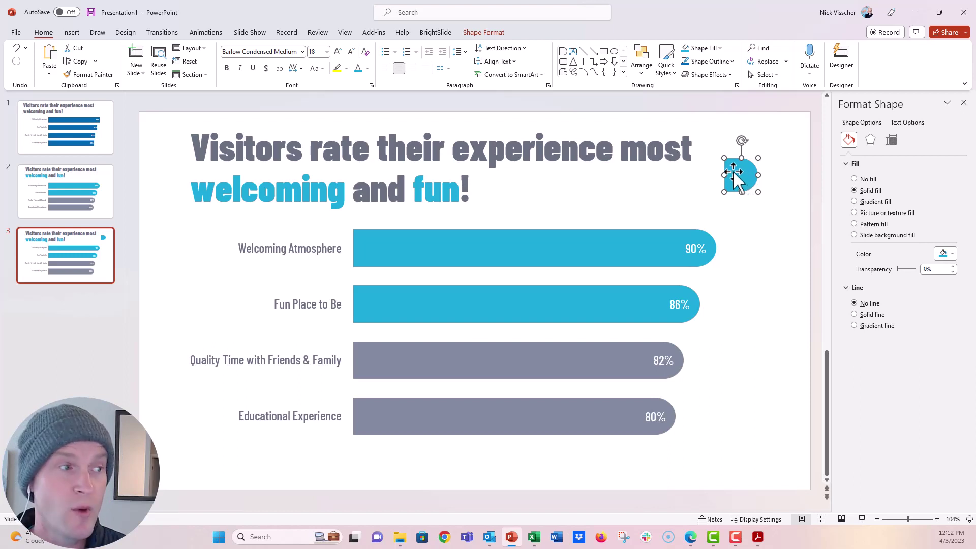
left_click_drag(733, 172, 755, 176)
key("Delete")
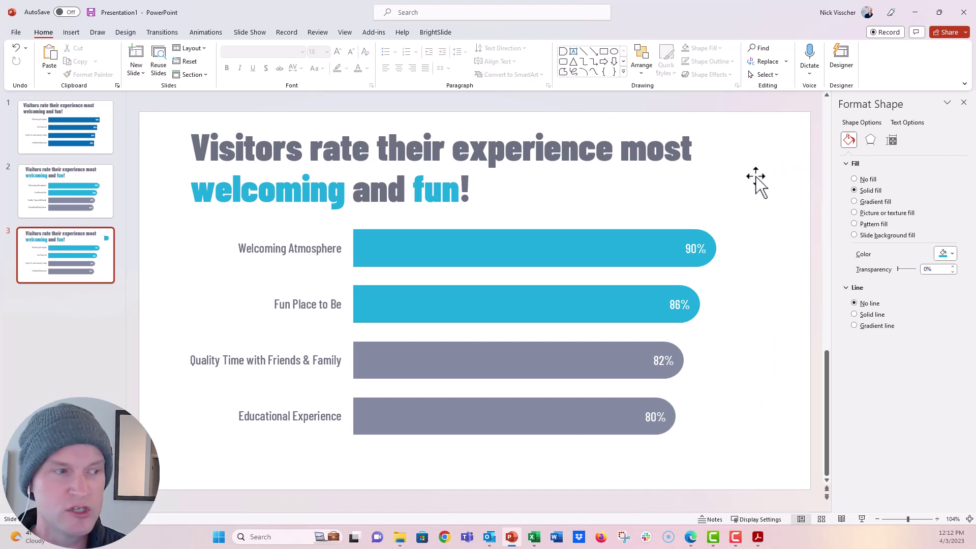
- Lower the bar series' gap width in three steps to make the bars thicker
left_click(365, 256)
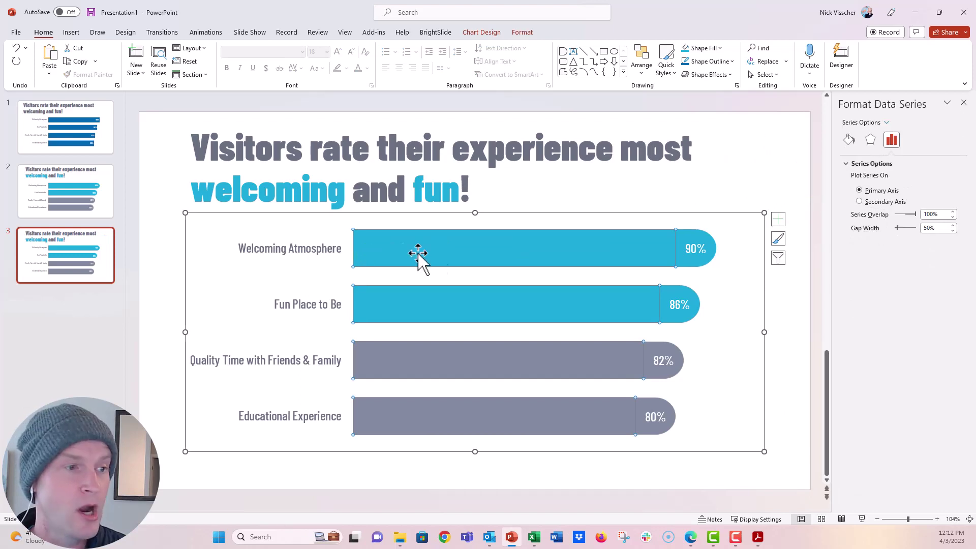
double_click(929, 229)
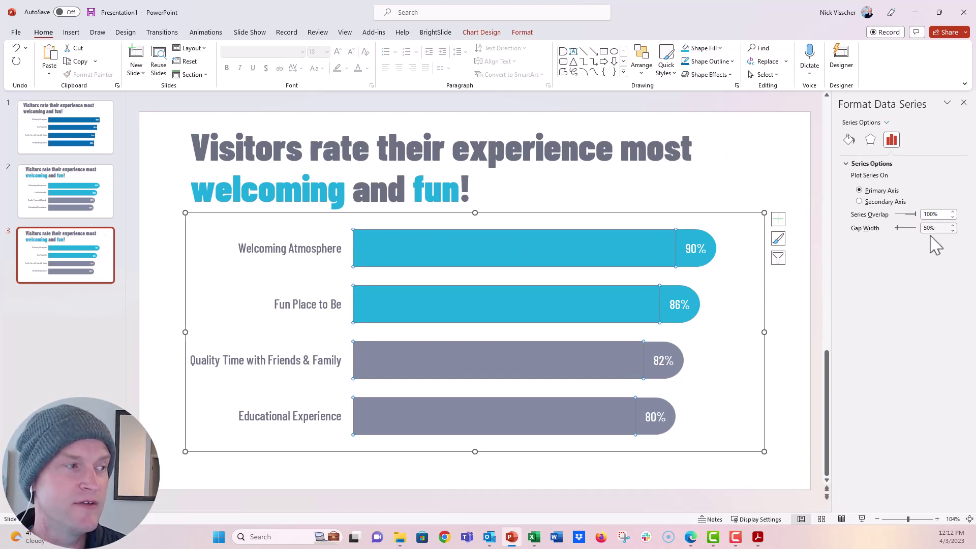
left_click(951, 231)
left_click(952, 231)
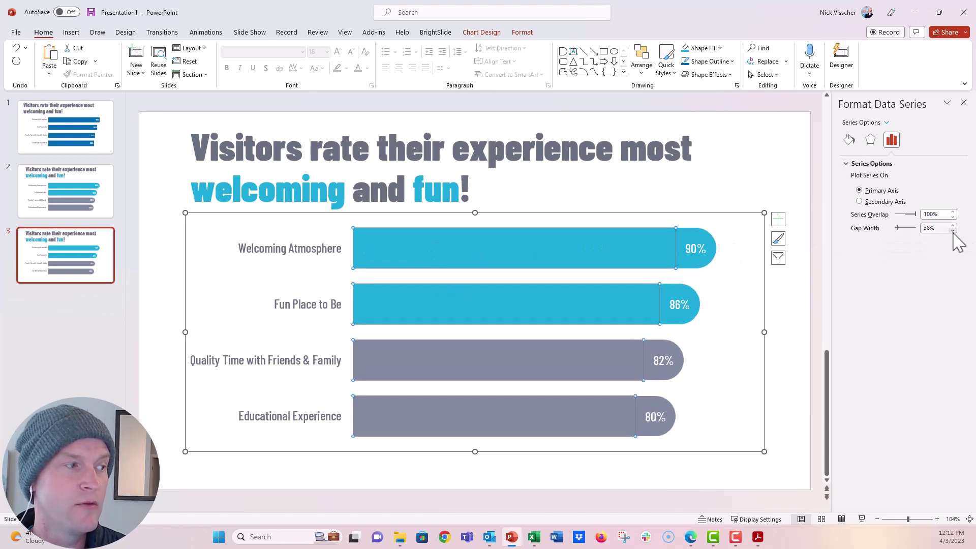
left_click(952, 231)
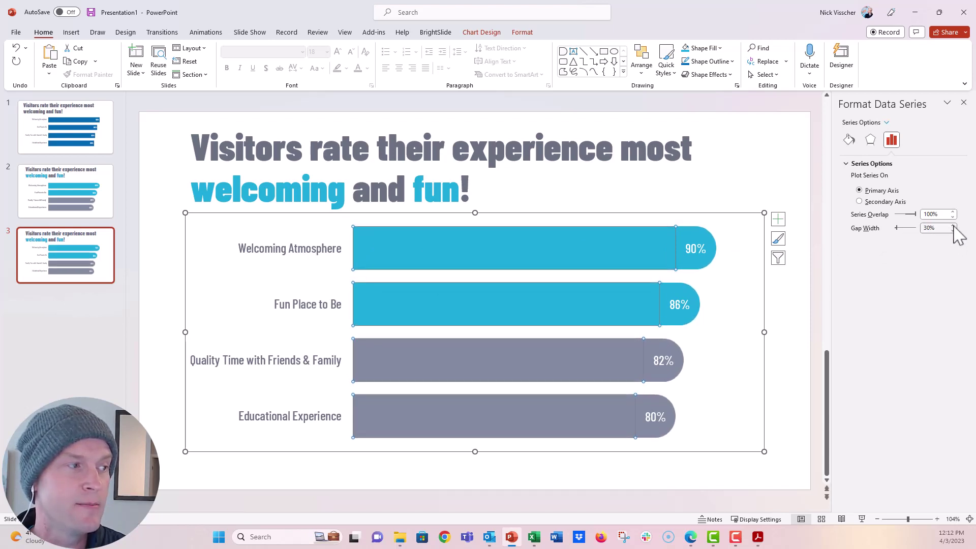
left_click(781, 382)
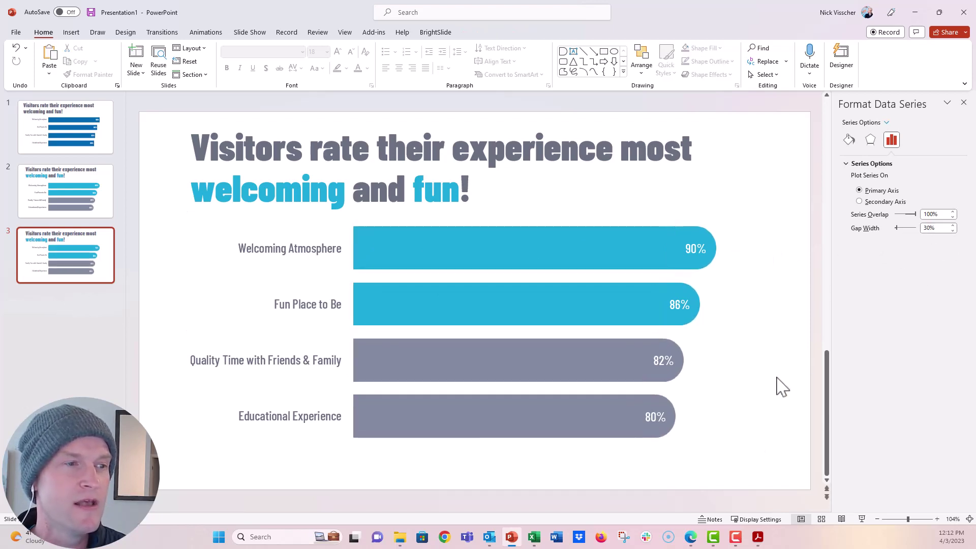
- Drag the chart's top edge to make the chart taller
left_click(365, 317)
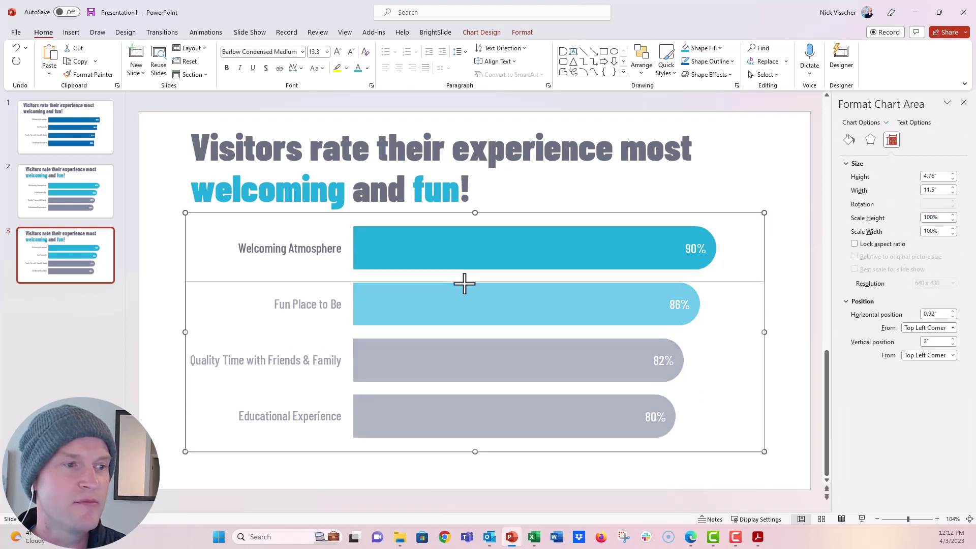
mouse_move(473, 212)
left_mouse_down()
mouse_move(469, 284)
mouse_move(470, 220)
left_mouse_up()
left_click(149, 253)
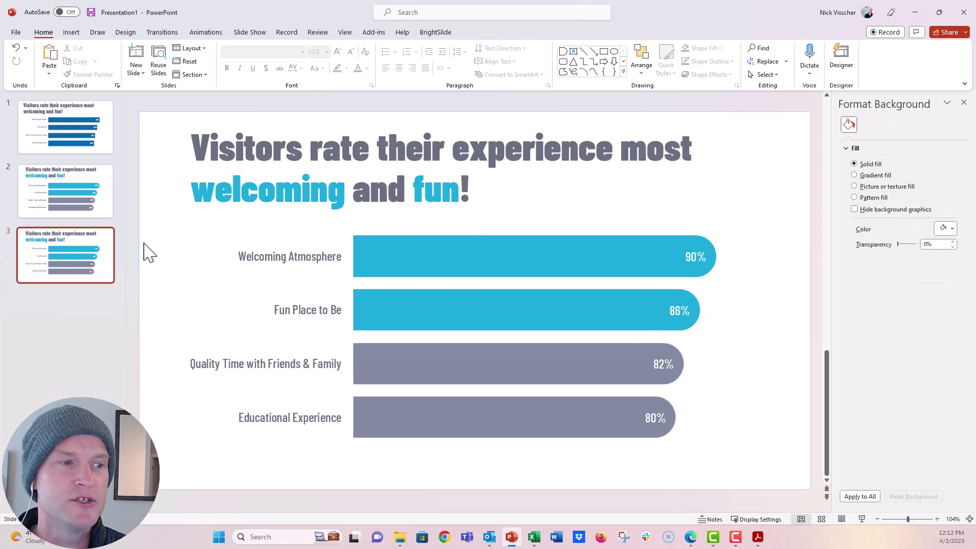